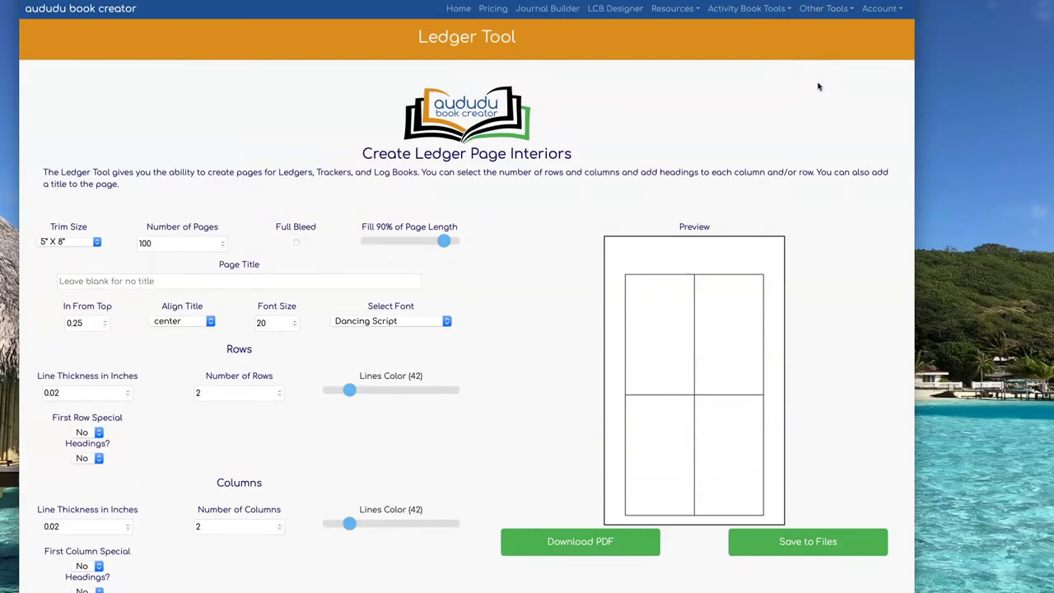
Step: Title each ledger page 'Date: ______' in Roboto, right-justified
left_click(185, 282)
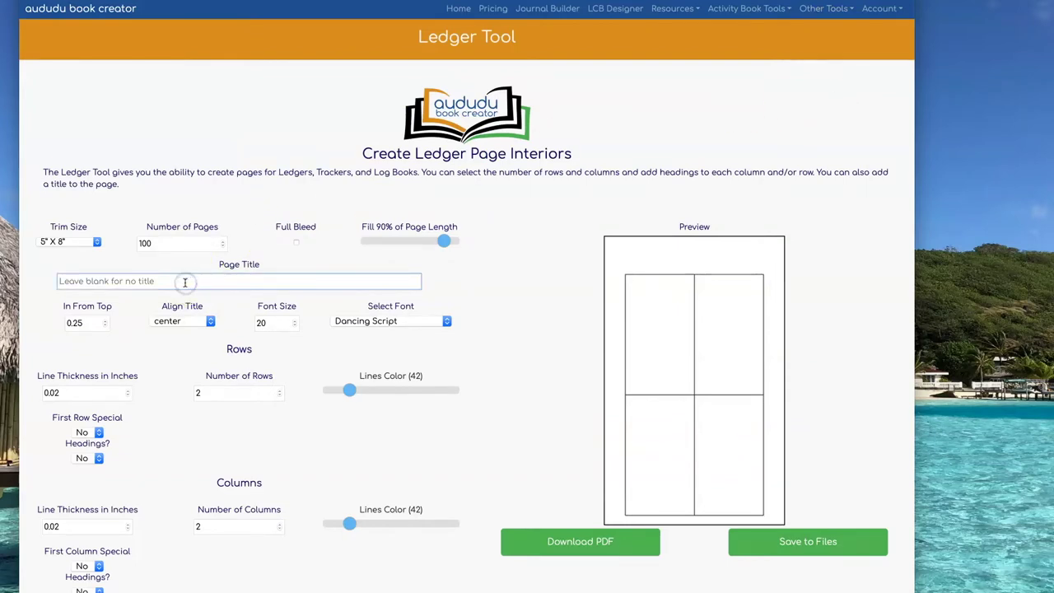
type("Date: ________")
left_click(415, 321)
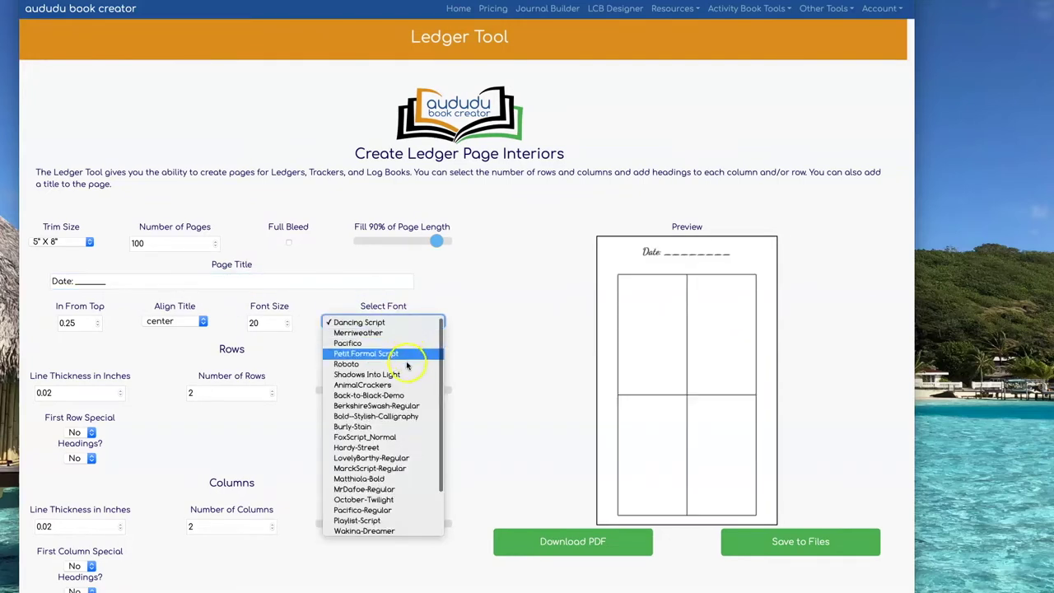
left_click(409, 366)
left_click(203, 320)
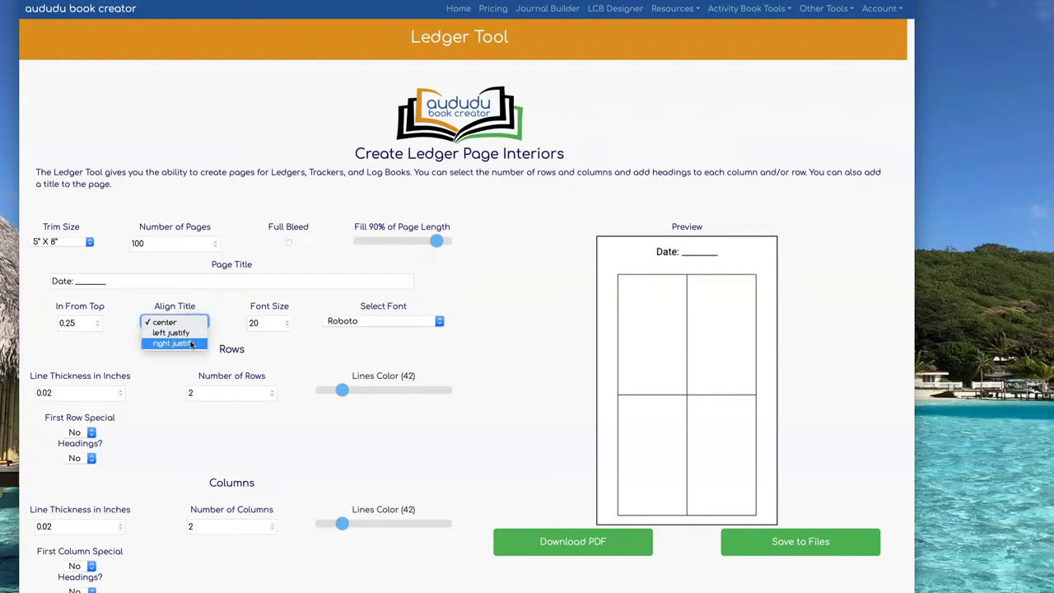
left_click(190, 345)
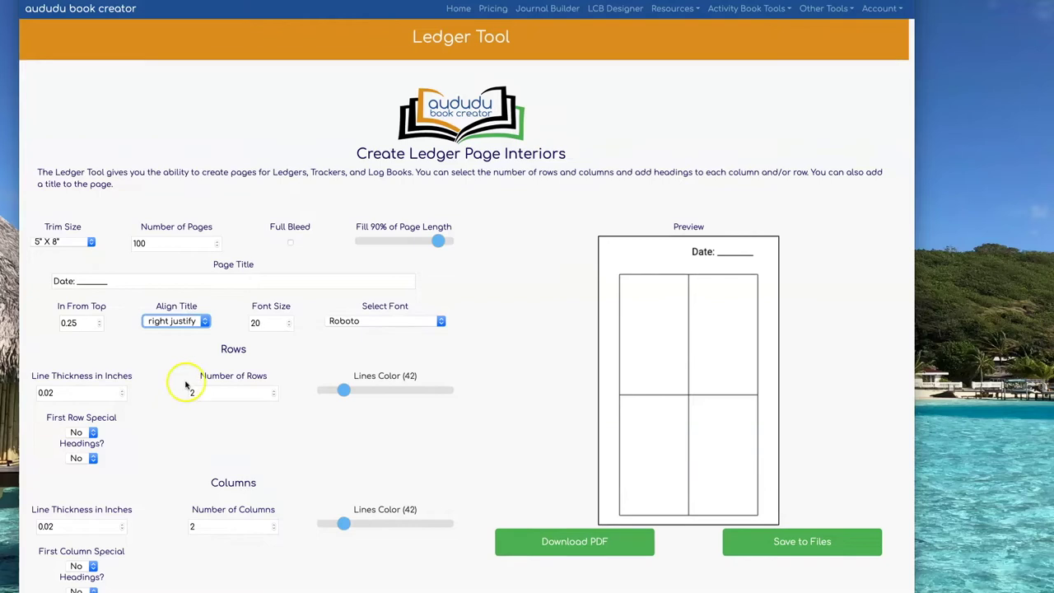
Step: Make the ledger grid 20 rows by 8 columns, with First Row Special set to Yes at 0.25 inch
left_click(207, 393)
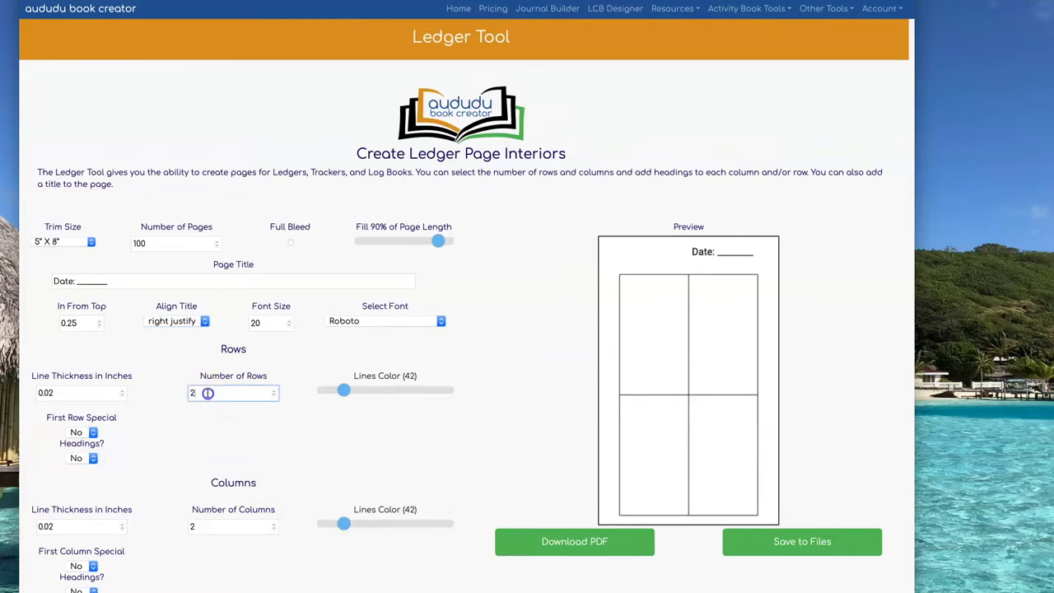
type("0")
left_click(191, 525)
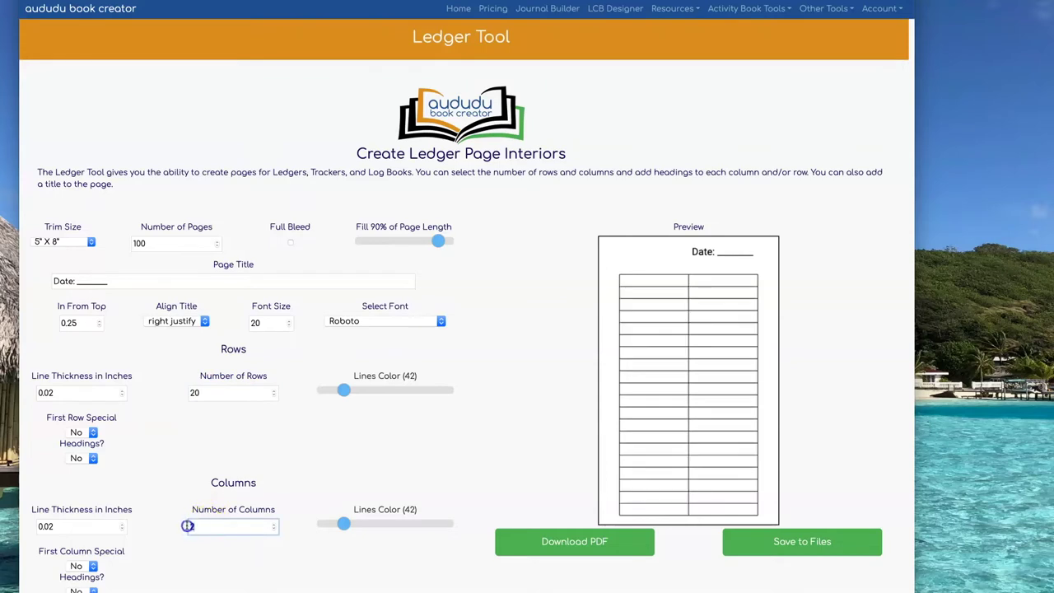
type("8")
left_click(403, 443)
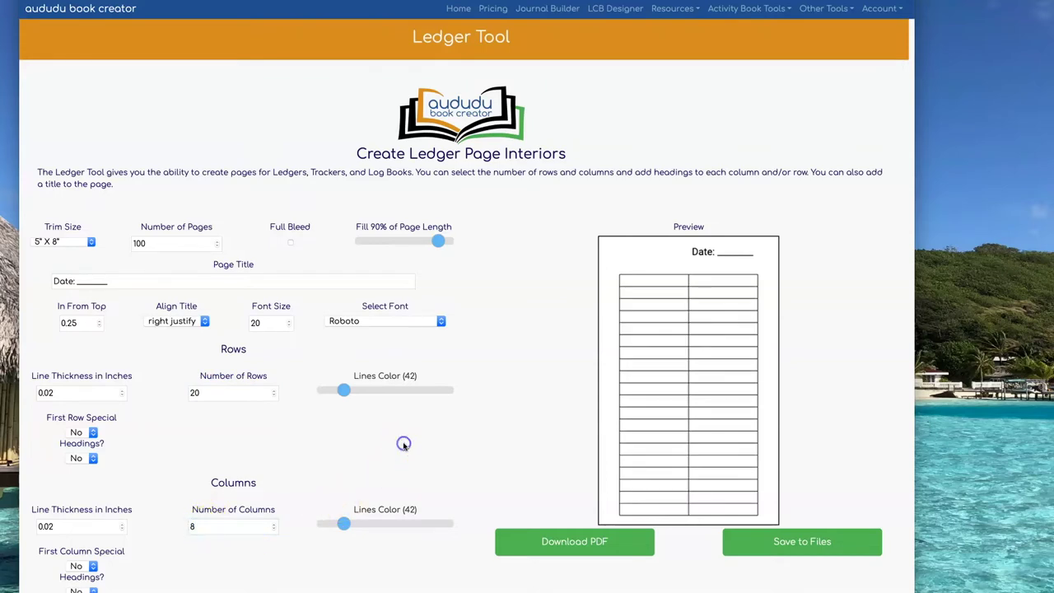
left_click(83, 432)
left_click(86, 444)
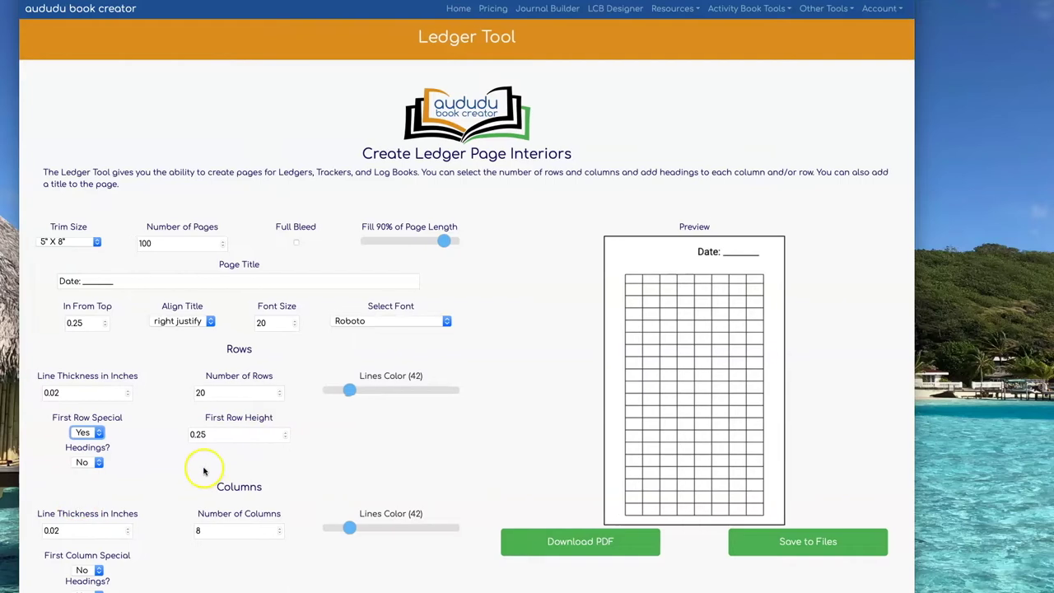
Step: Set First Column Special to Yes and widen the first column from 1.5 to 2 inches
left_click(90, 571)
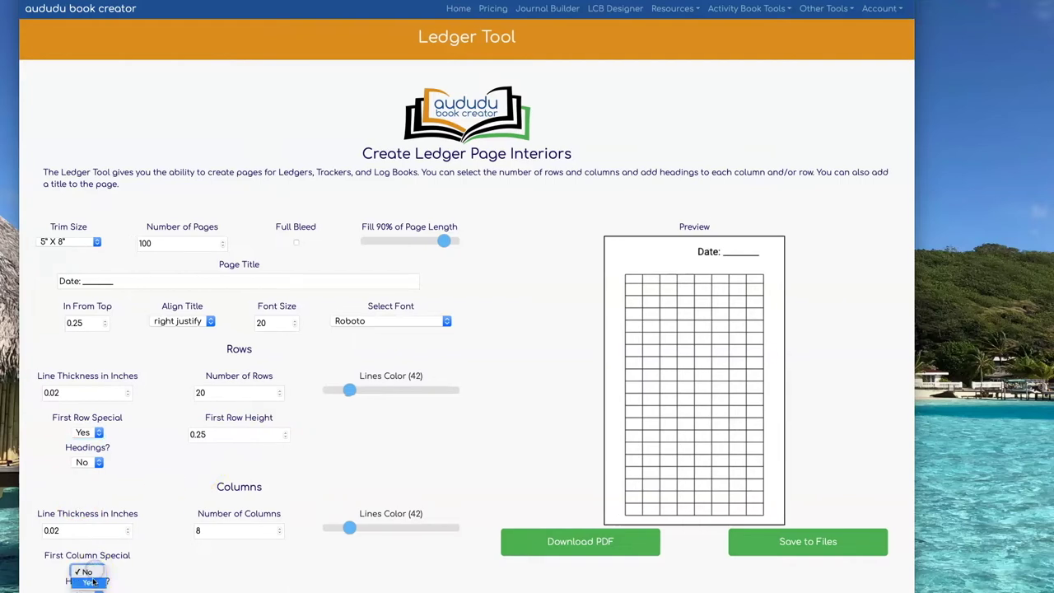
left_click(91, 583)
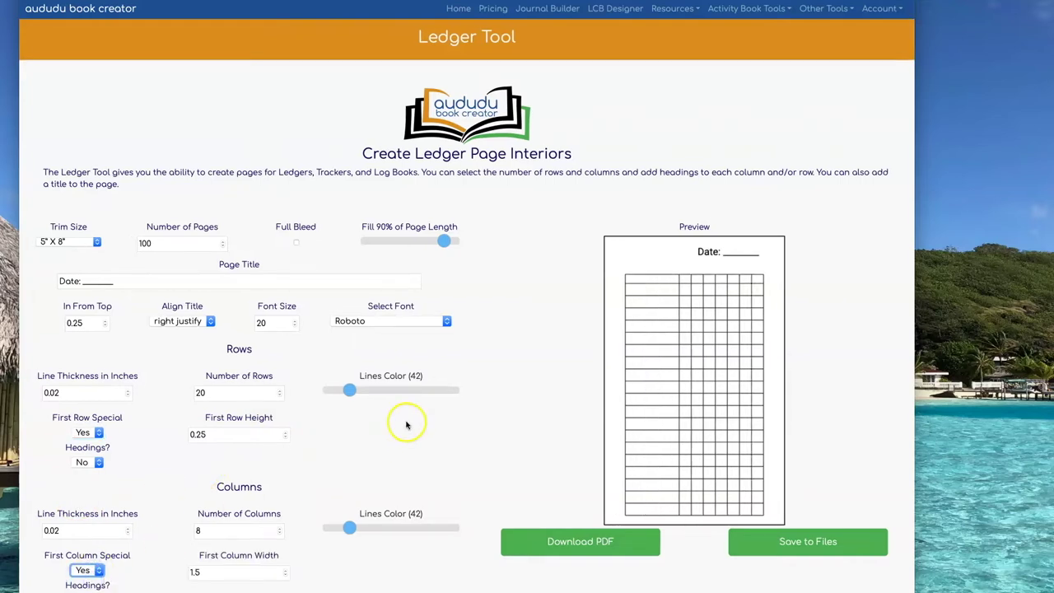
left_click(193, 571)
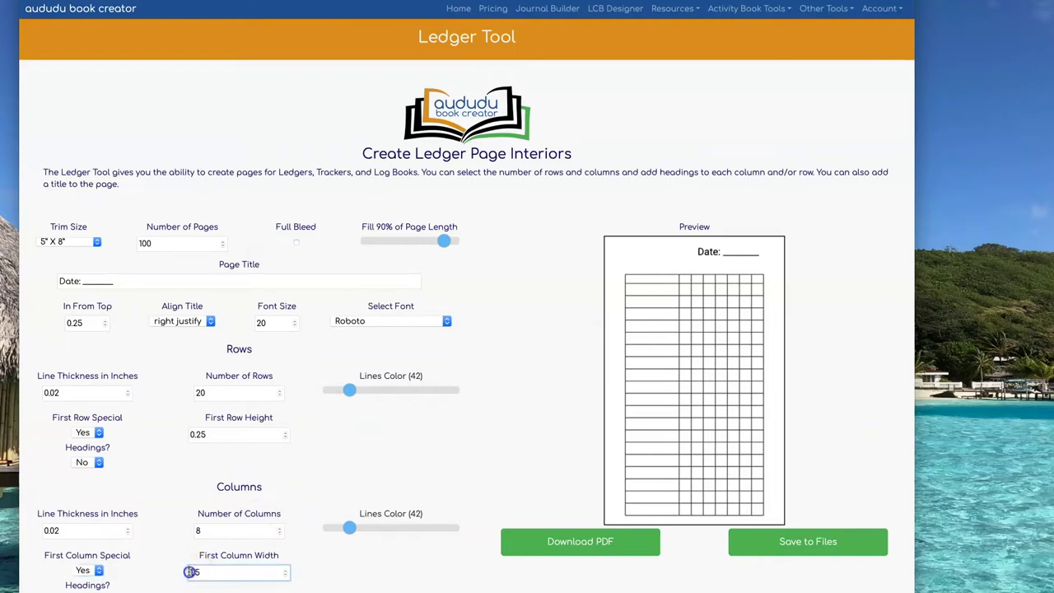
left_click(329, 565)
left_click(206, 574)
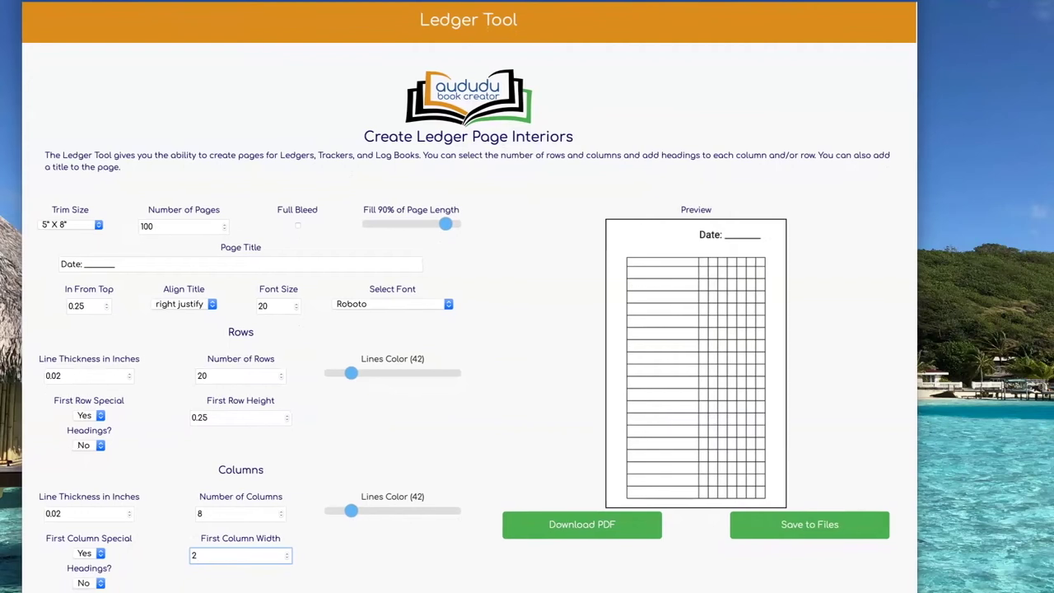
left_click(93, 445)
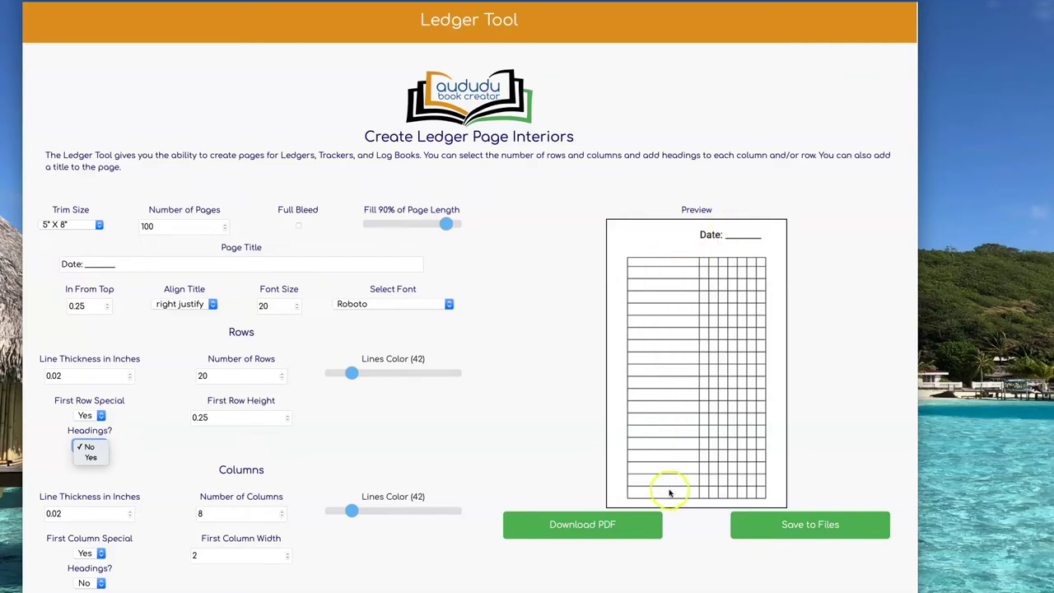
Step: Keep row headings off and add column headings Medication, M, T, W, T, F, S, S
left_click(137, 458)
left_click(91, 582)
left_click(86, 568)
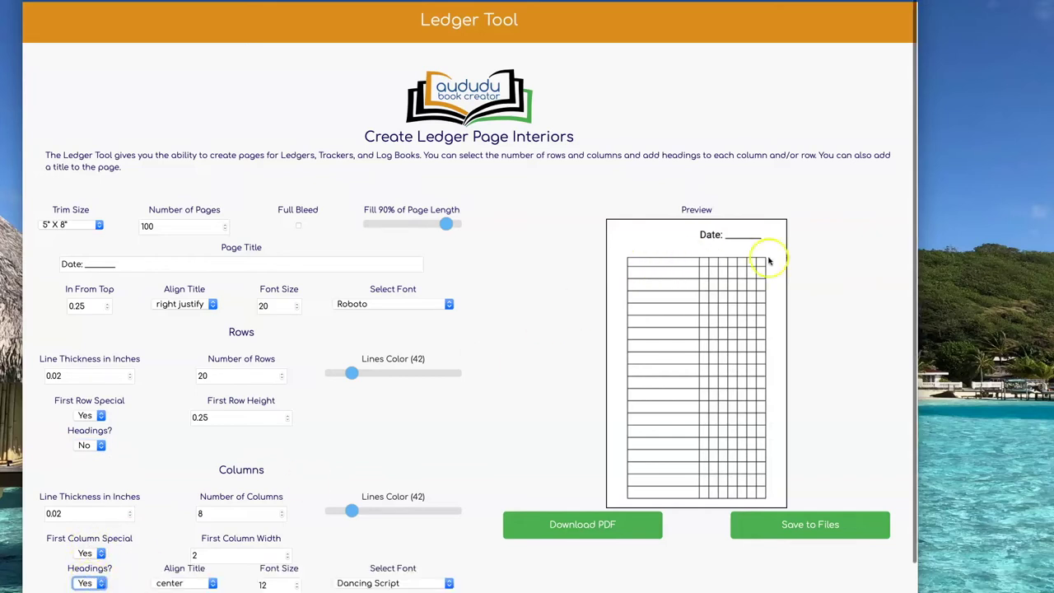
scroll(372, 438, "down", 2)
left_click(167, 548)
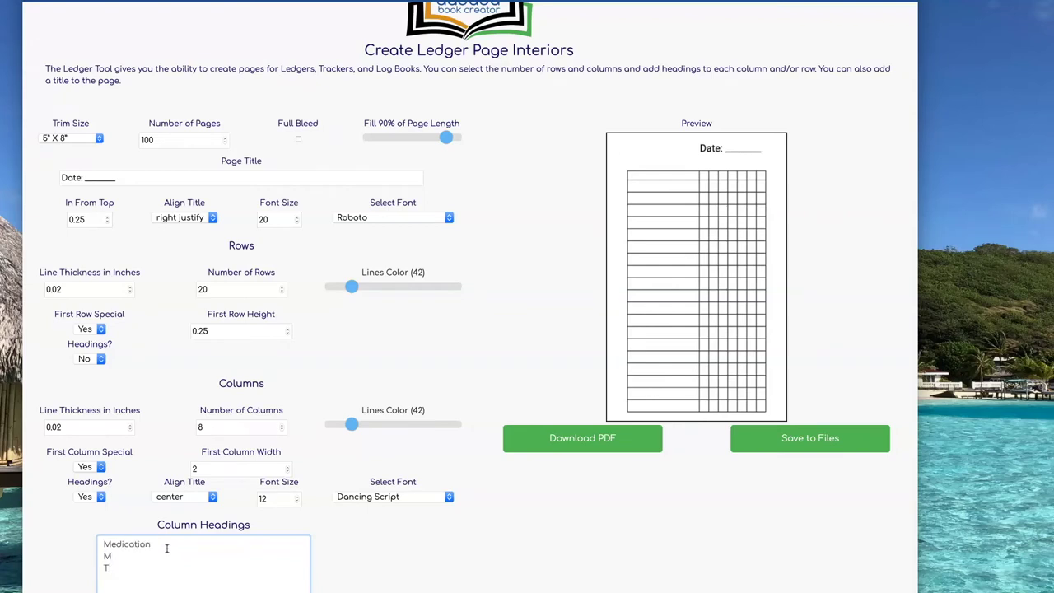
scroll(167, 547, "down", 1)
left_click(422, 530)
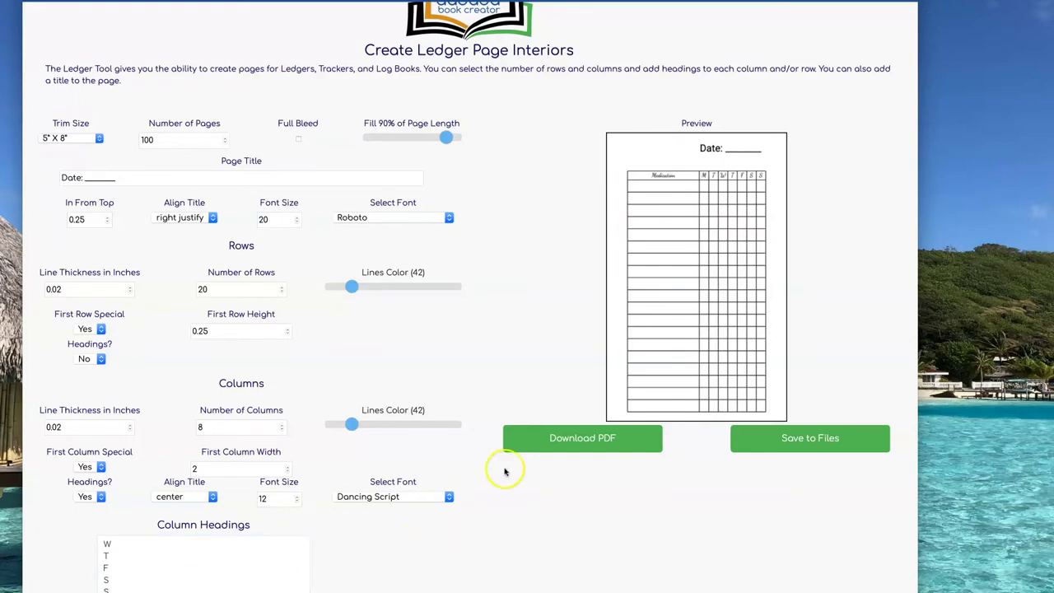
Step: Style the column headings in Roboto, size 13, centre-aligned
left_click(371, 496)
left_click(375, 323)
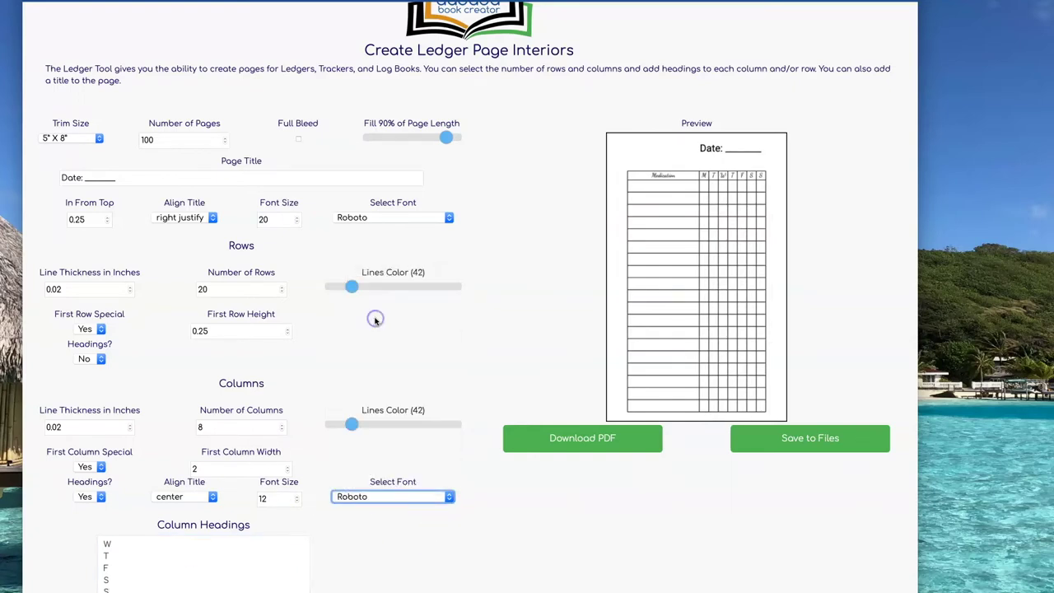
left_click(296, 496)
left_click(201, 497)
left_click(198, 508)
left_click(200, 497)
left_click(197, 508)
left_click(200, 497)
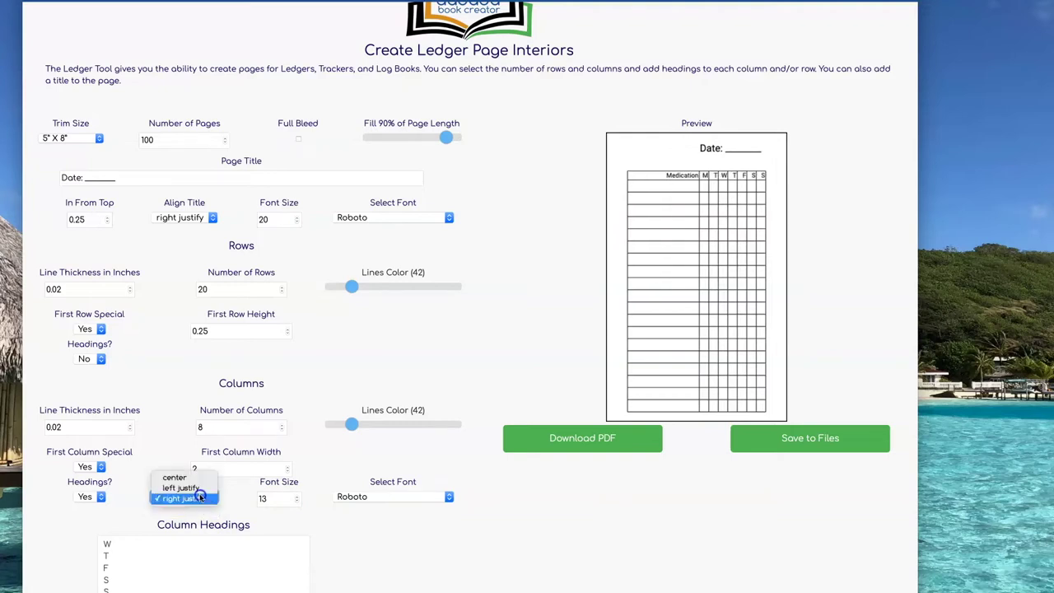
left_click(174, 478)
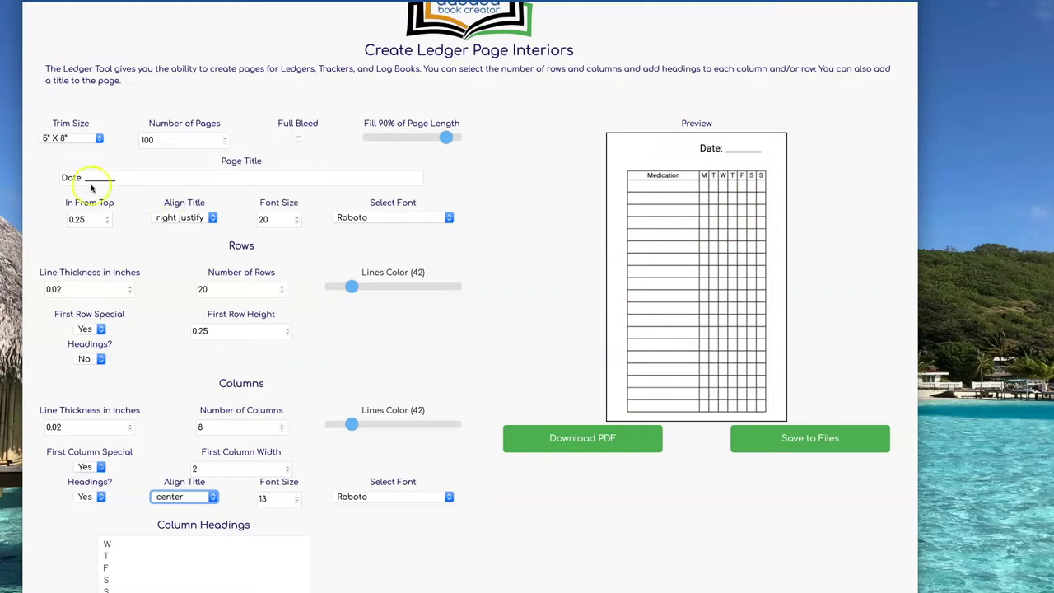
Step: Set the trim size to 6" X 9" and reduce the grid fill to 94% of page length
left_click(69, 139)
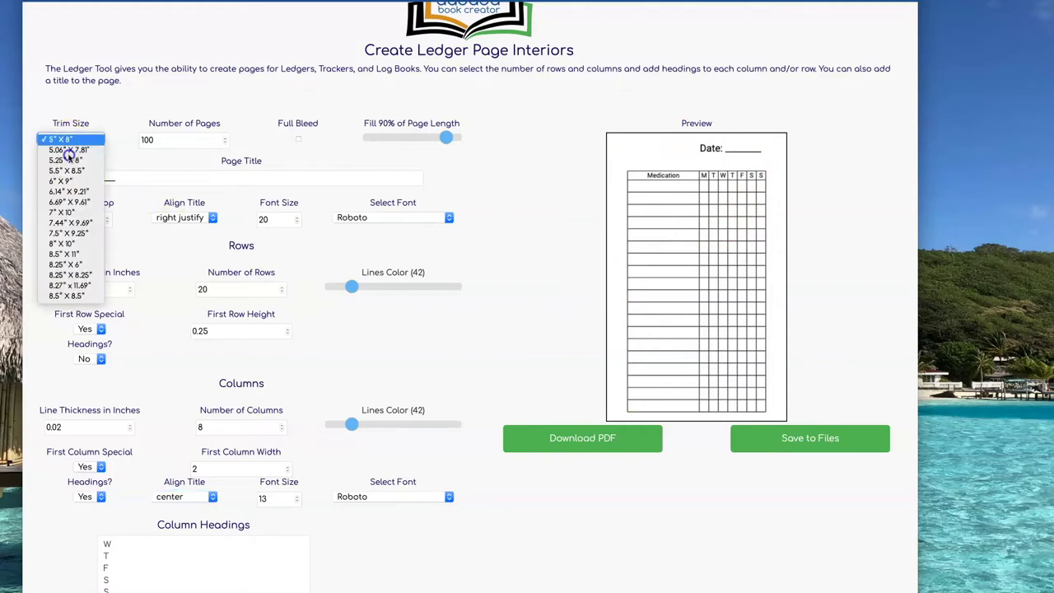
left_click(64, 180)
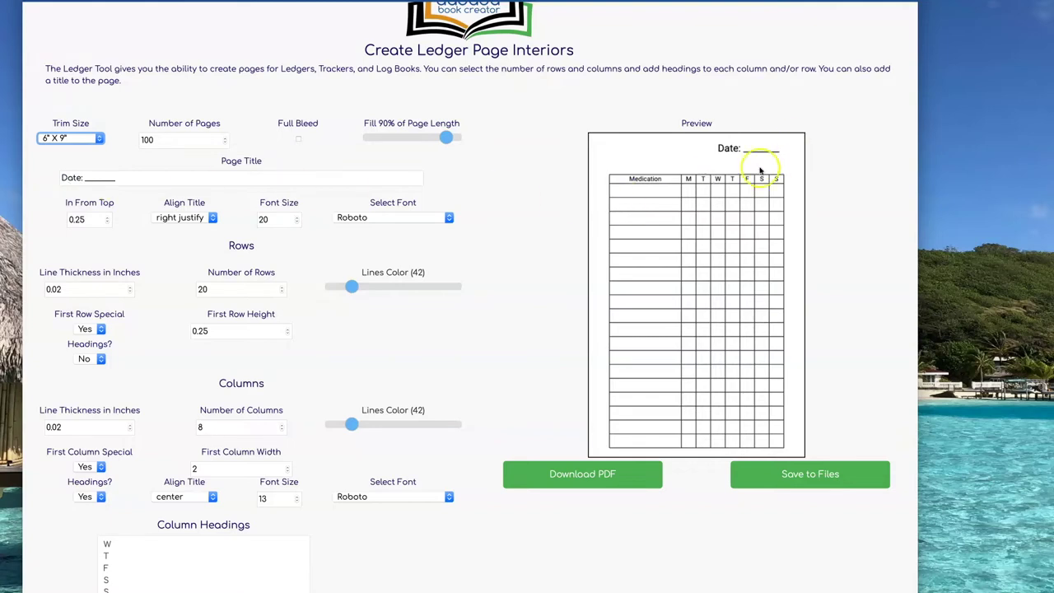
left_click(447, 138)
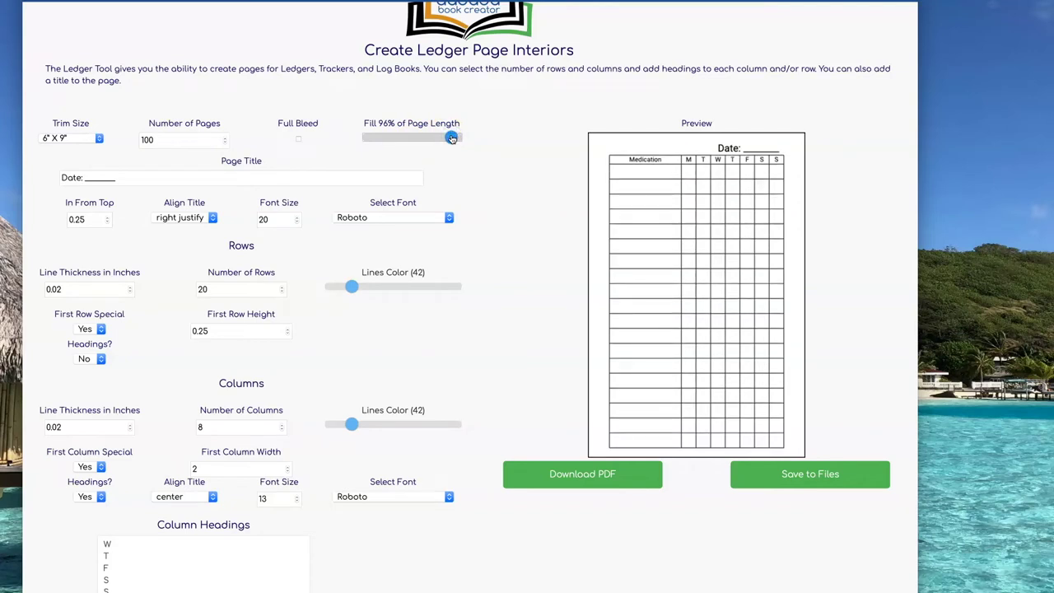
left_click_drag(452, 139, 450, 139)
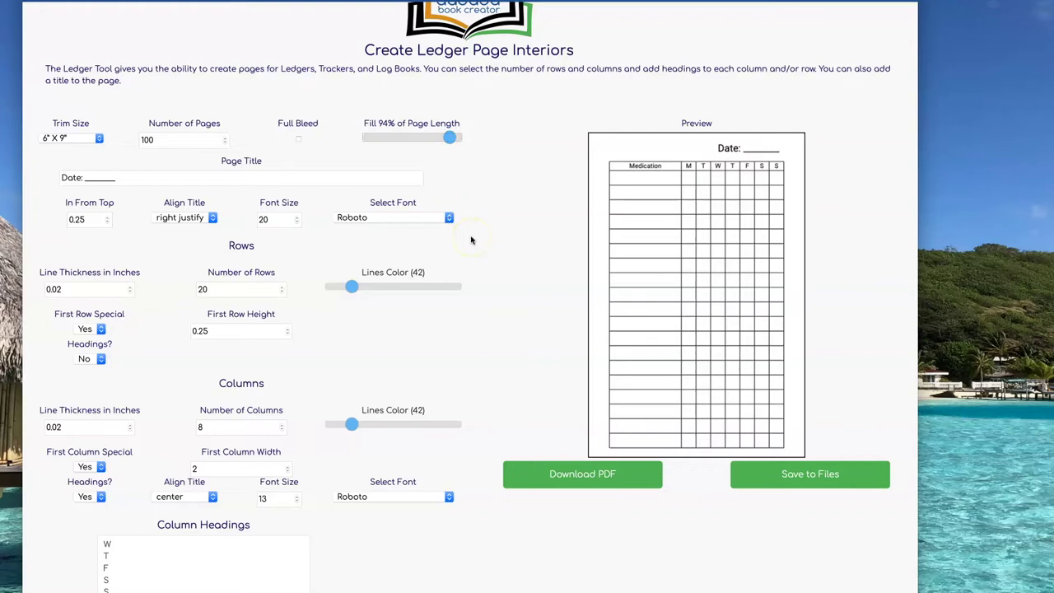
Step: Download the ledger as a PDF and open the file
left_click(587, 482)
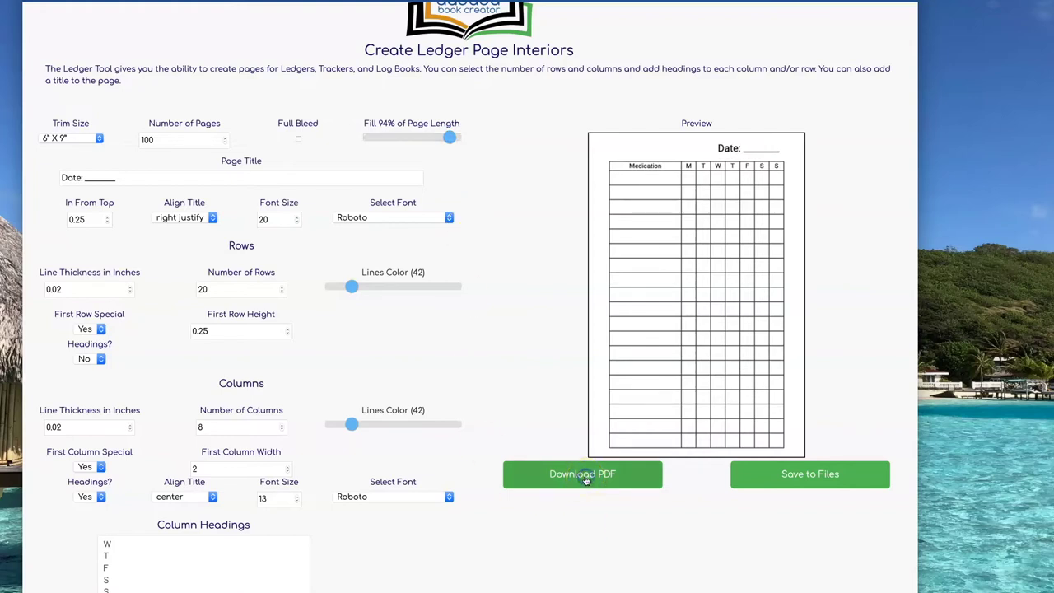
left_click(586, 479)
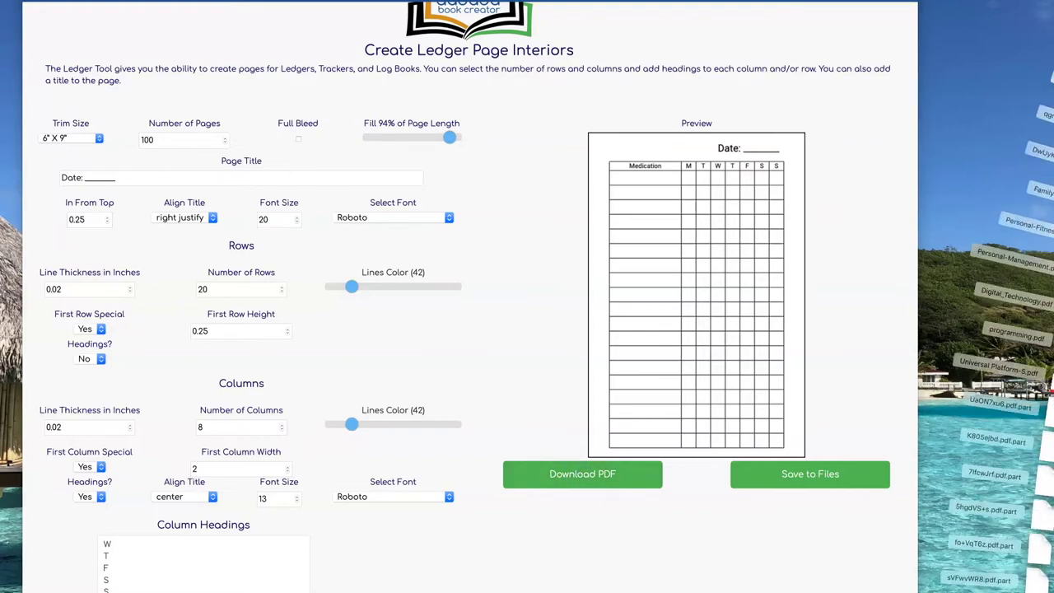
left_click(473, 135)
Step: Page through the downloaded medication ledger PDF in Preview, then close its window
left_click_drag(290, 1, 506, 8)
scroll(201, 159, "down", 10)
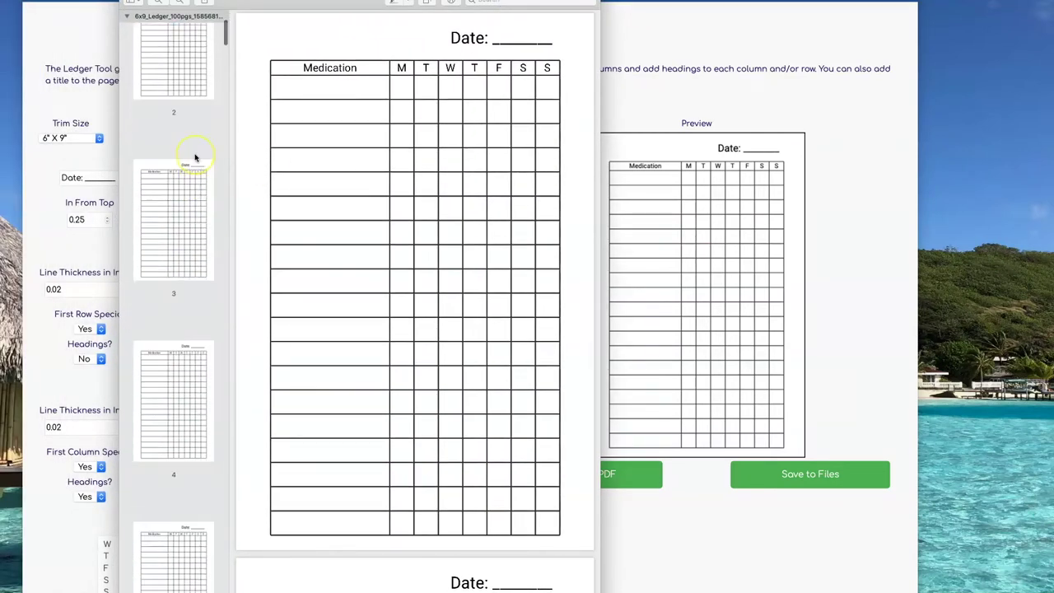
scroll(352, 173, "down", 5)
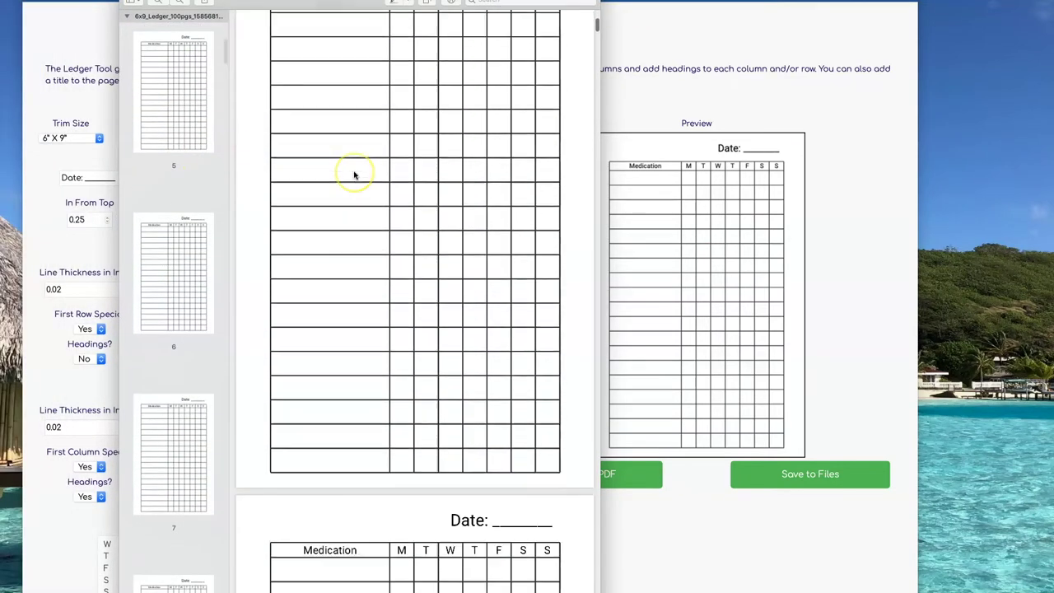
scroll(354, 175, "down", 20)
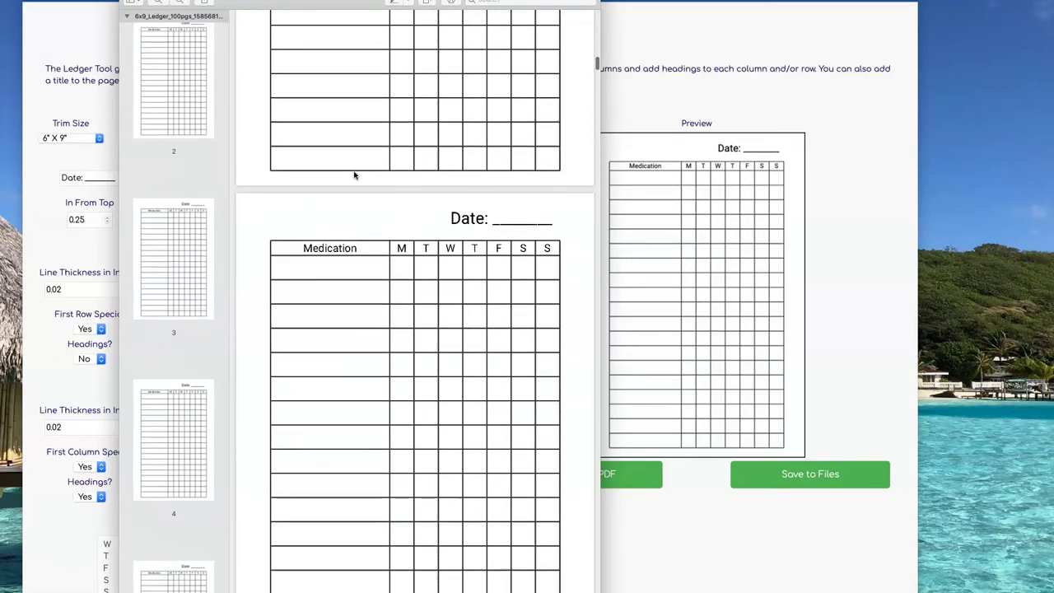
key("Down")
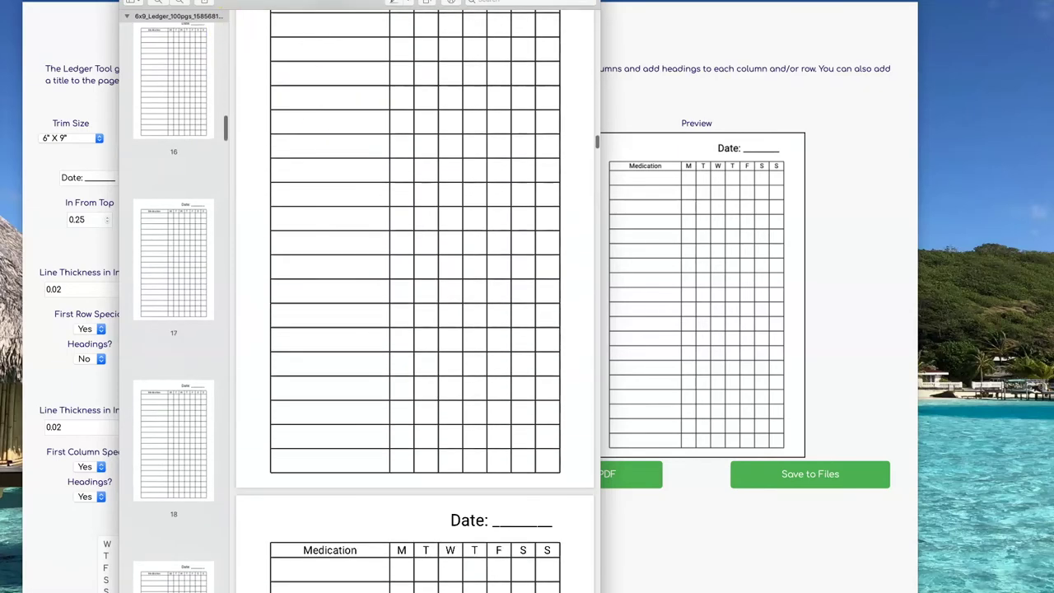
key("super+w")
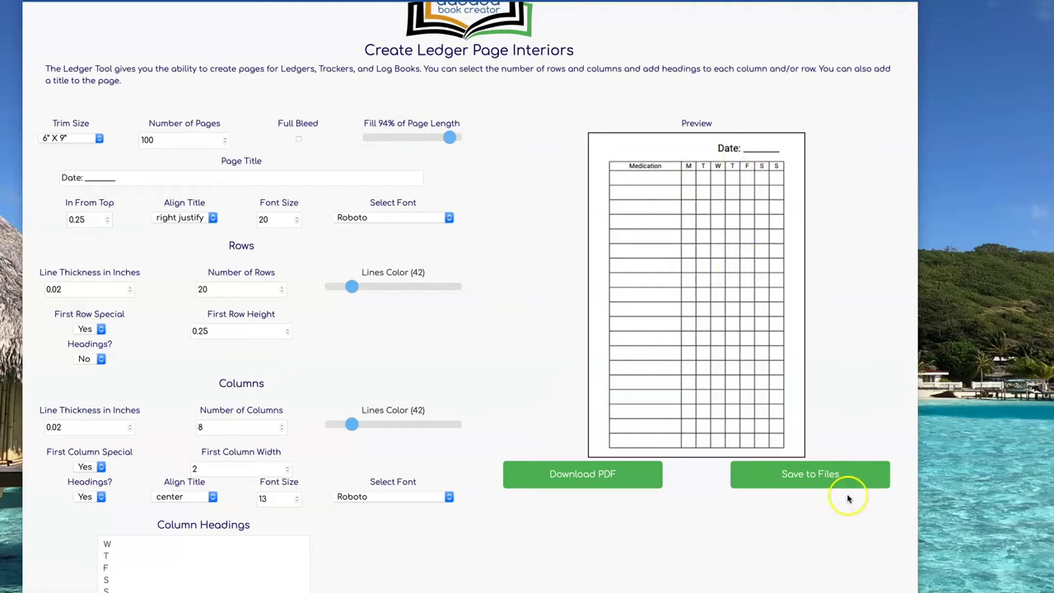
Step: Save the right-titled page to files as 'medication right'
left_click(830, 475)
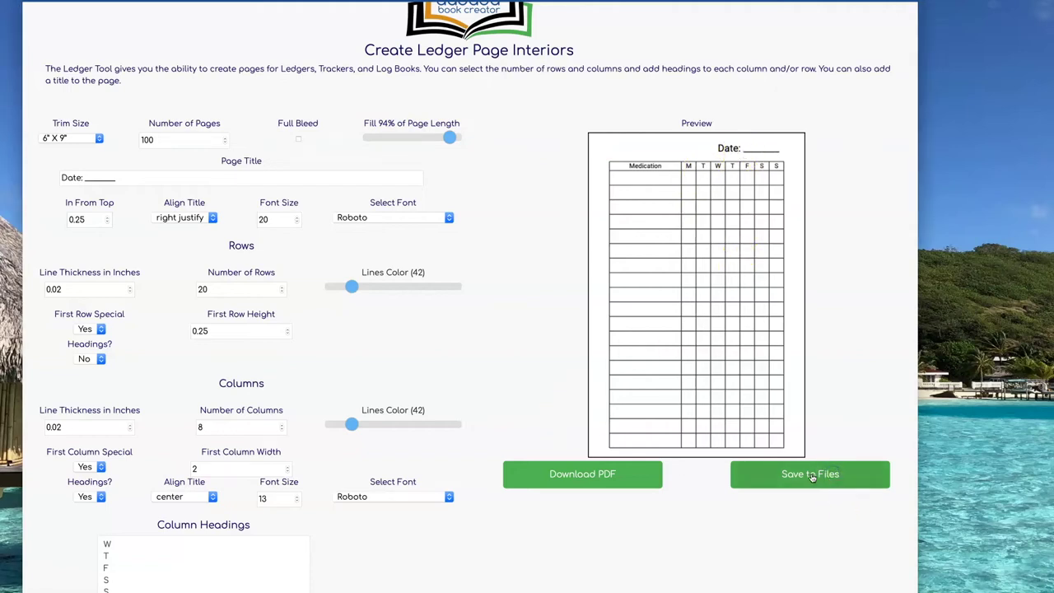
left_click(811, 476)
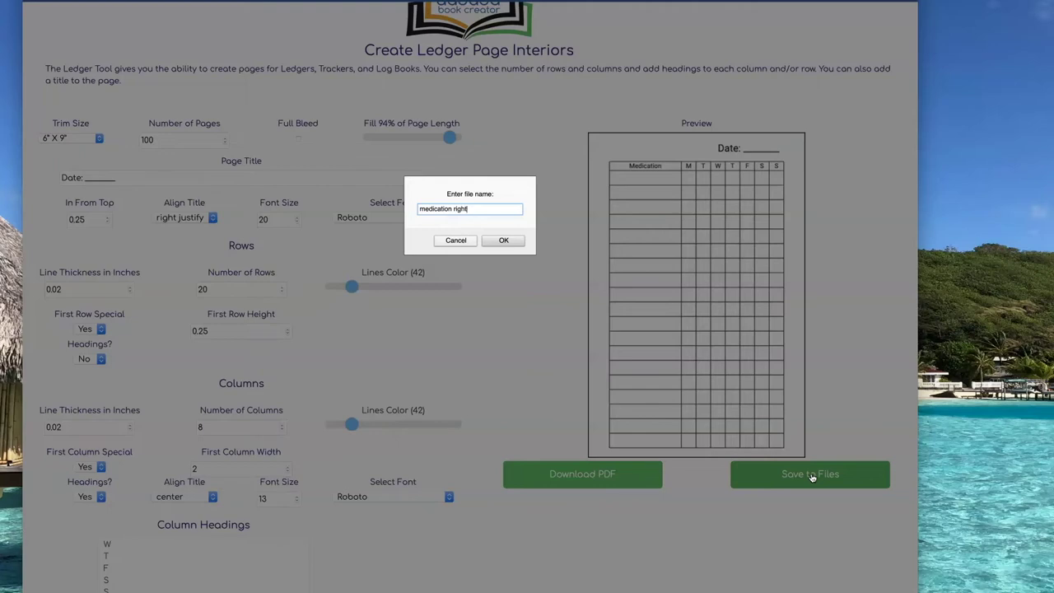
left_click(503, 239)
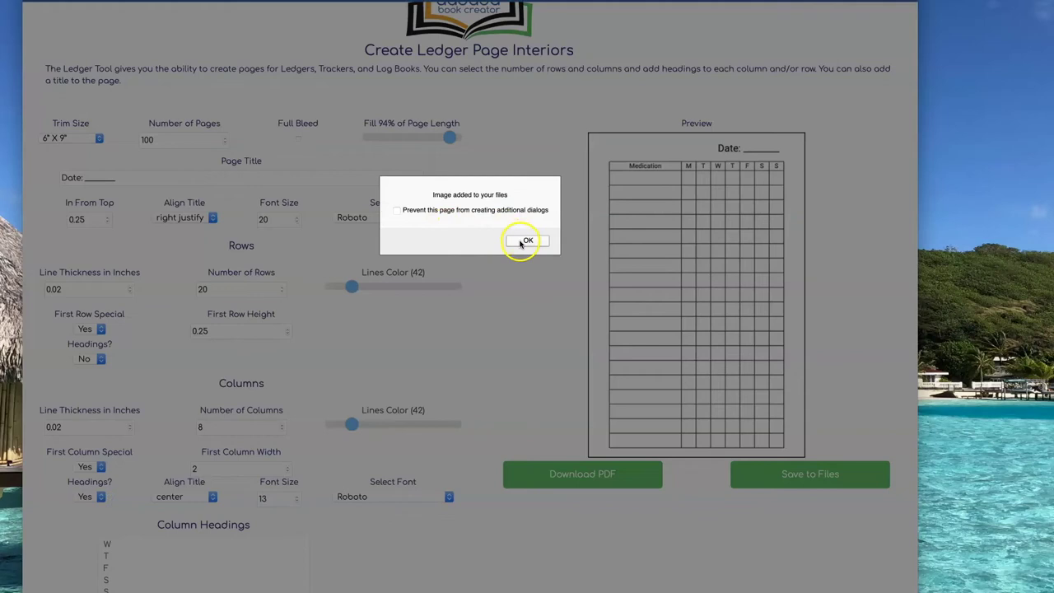
left_click(524, 240)
Step: Left-align the Date title and save the page as 'Medication left'
left_click(198, 219)
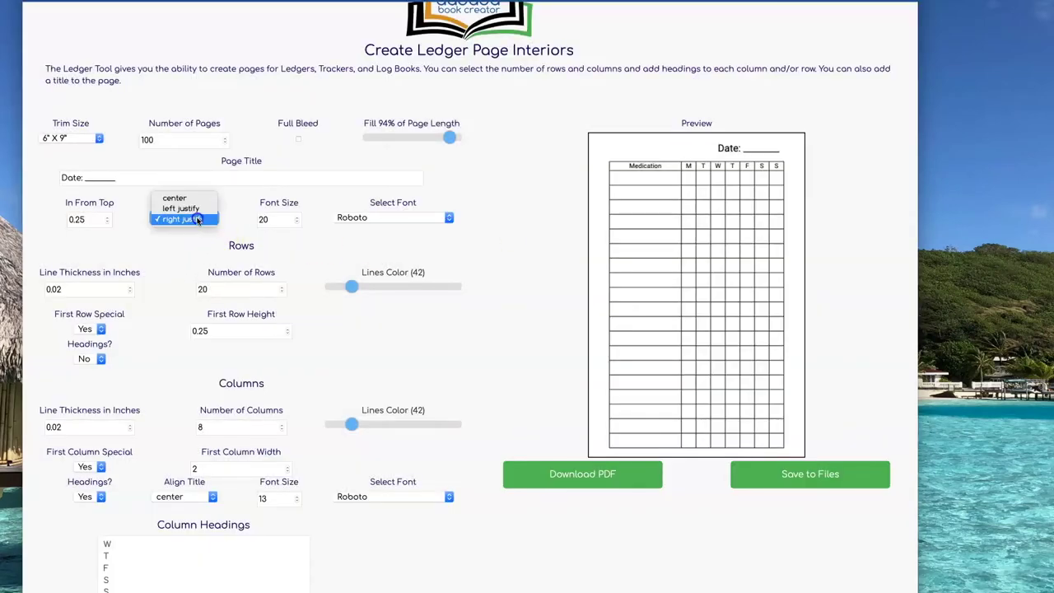
left_click(197, 210)
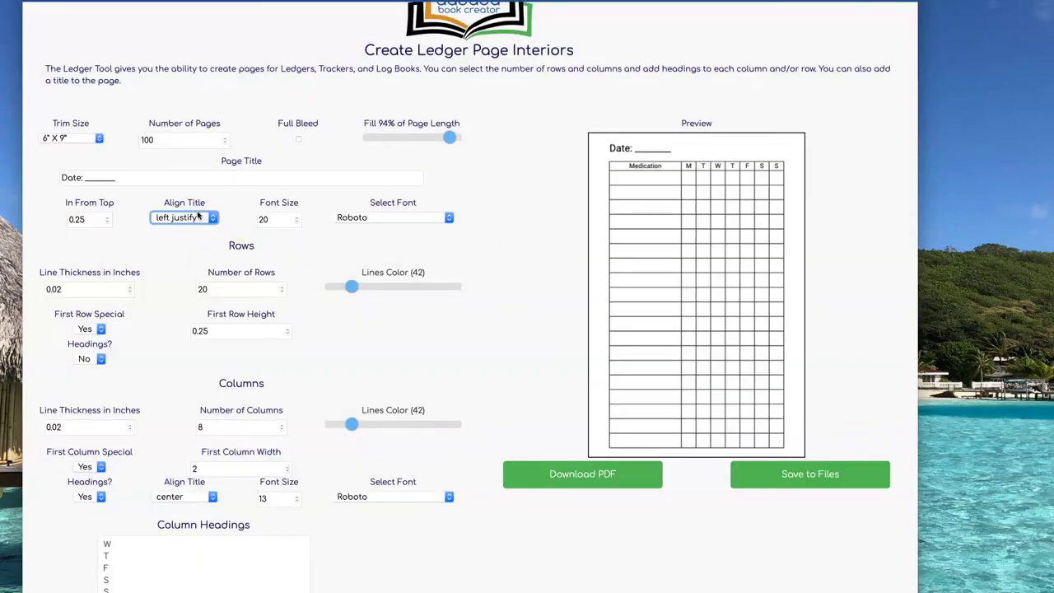
left_click(807, 475)
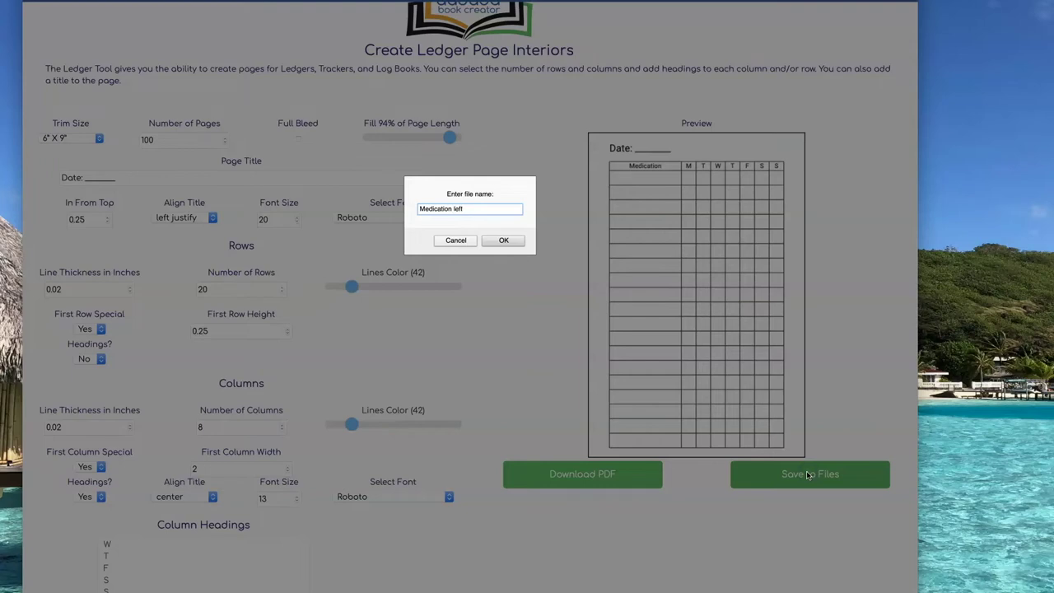
left_click(504, 239)
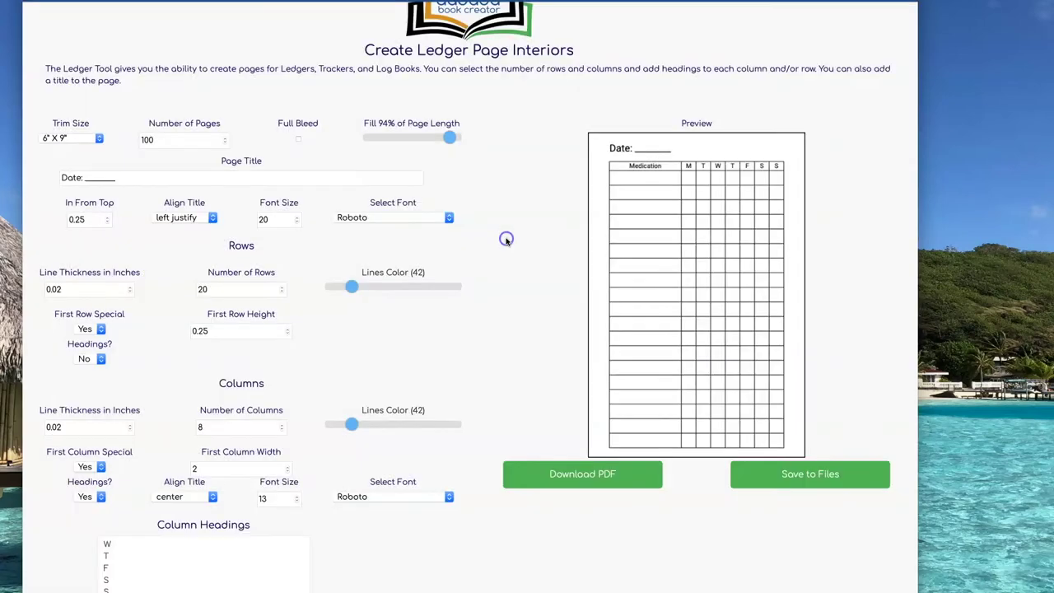
left_click(506, 240)
Step: Confirm both medication pages appear in the File Manager, then go to the Journal Builder Tool
left_click(866, 29)
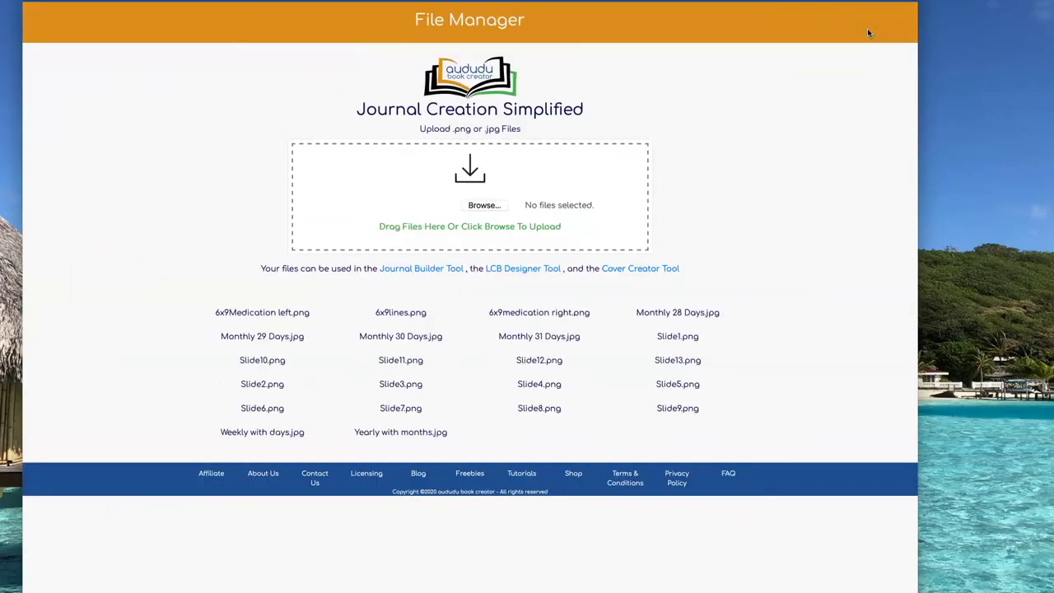
scroll(805, 210, "down", 2)
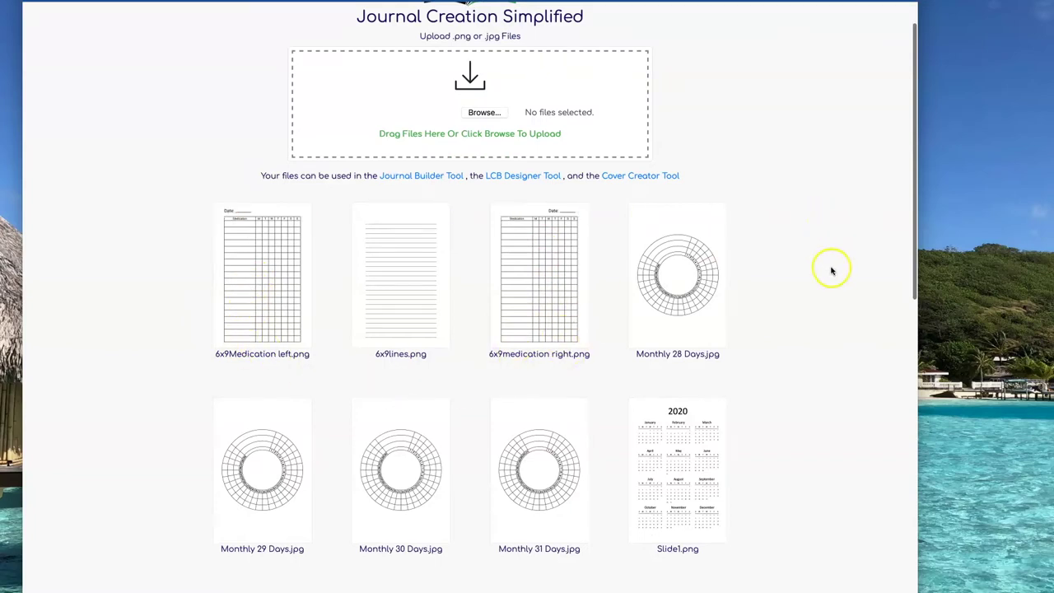
left_click(415, 178)
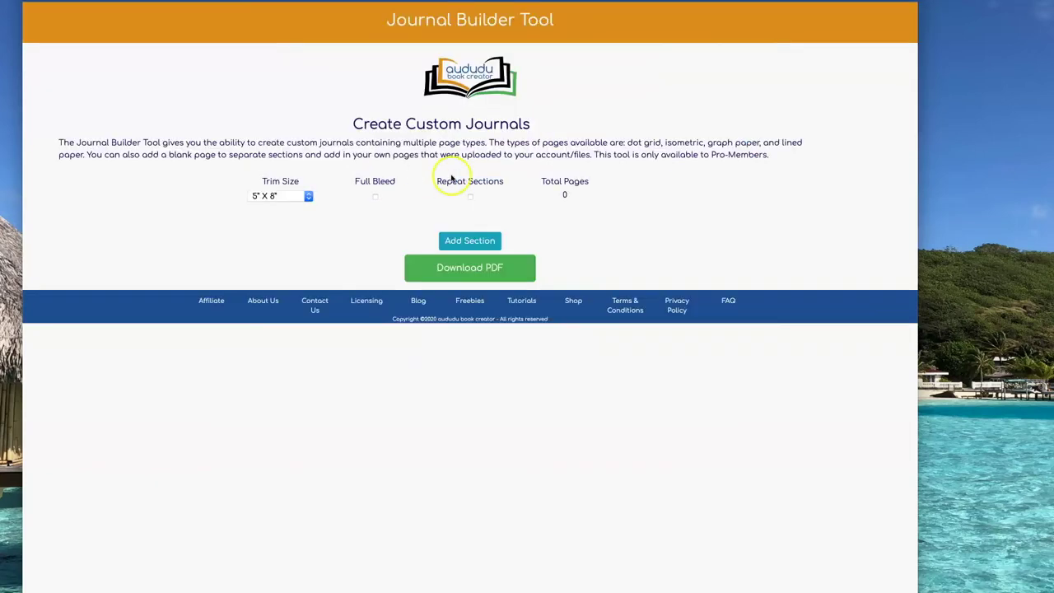
Step: Add a 6" X 9" journal section split into two subsections
left_click(469, 241)
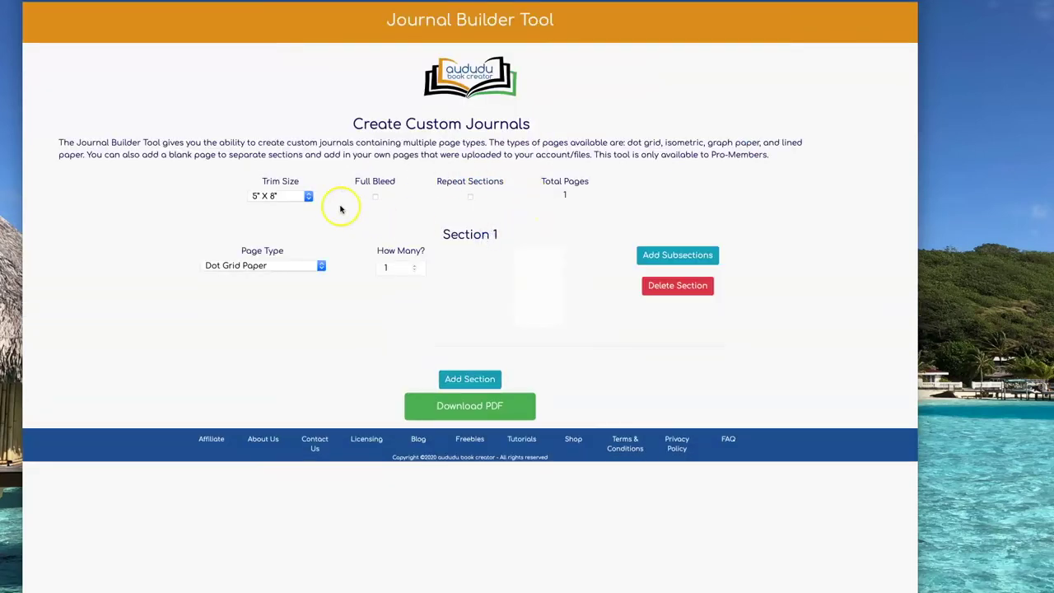
left_click(304, 197)
left_click(290, 239)
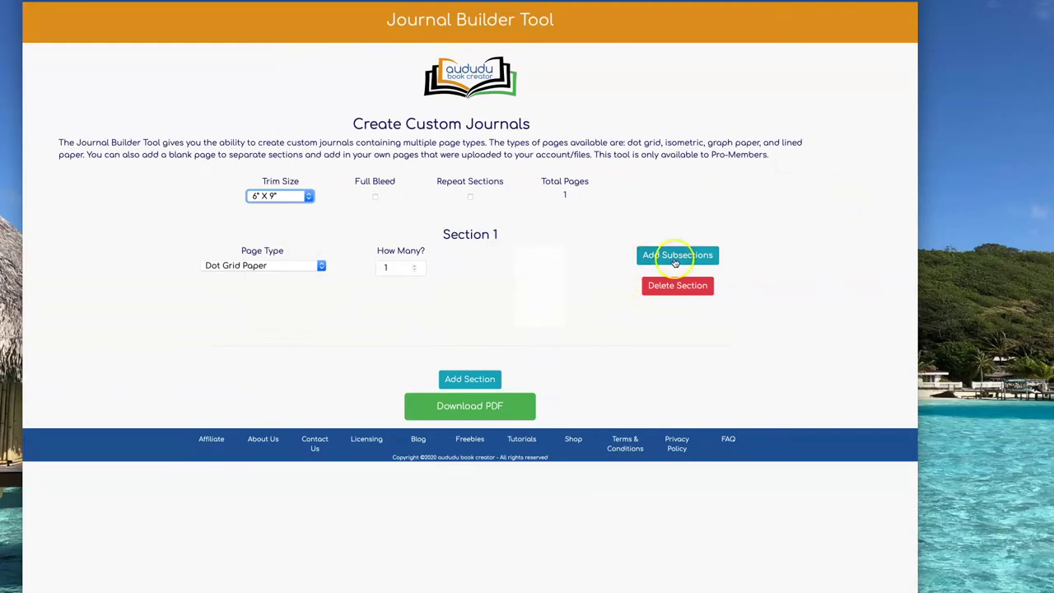
left_click(677, 257)
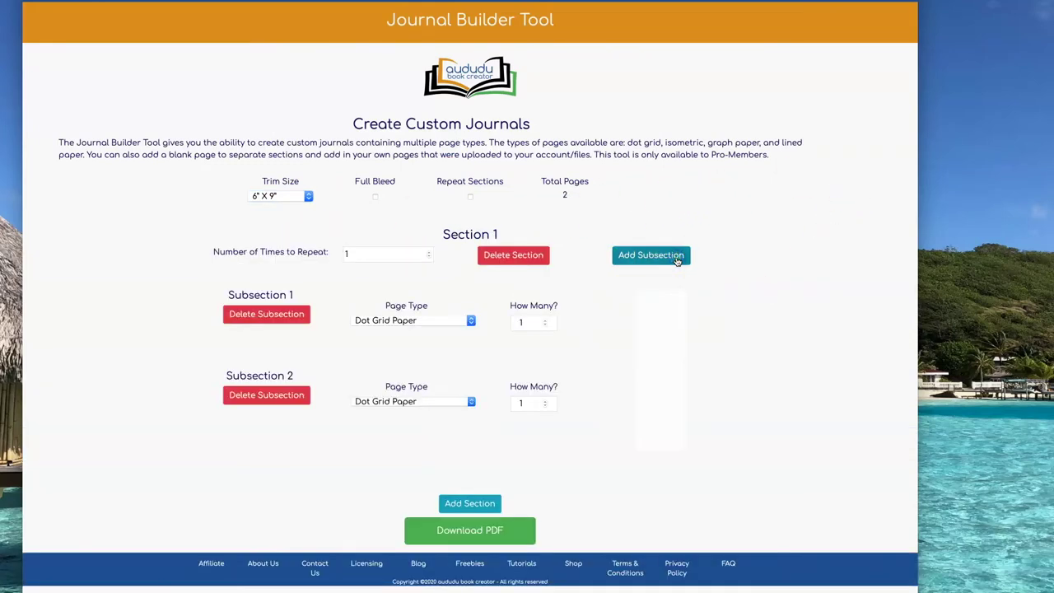
Step: Assign the medication right and left pages to the subsections, repeated 50 times for 100 pages
left_click(435, 322)
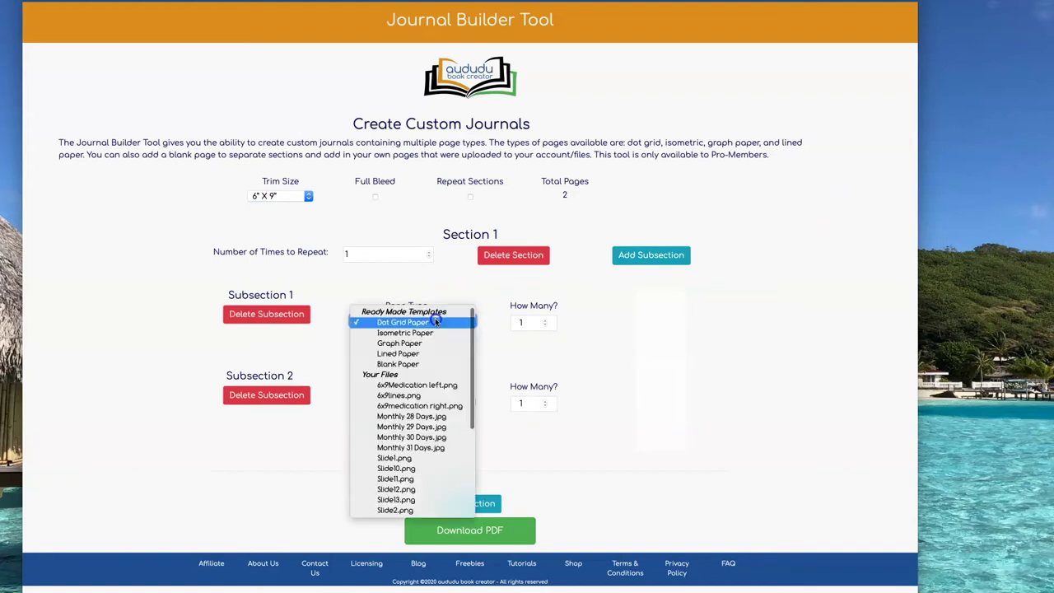
left_click(439, 406)
left_click(453, 398)
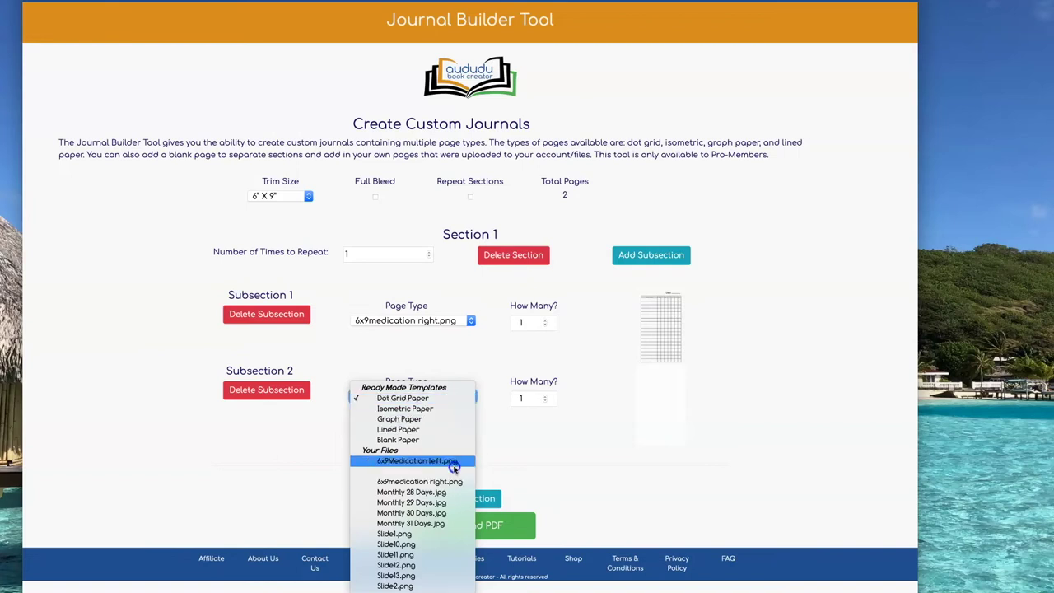
left_click(454, 462)
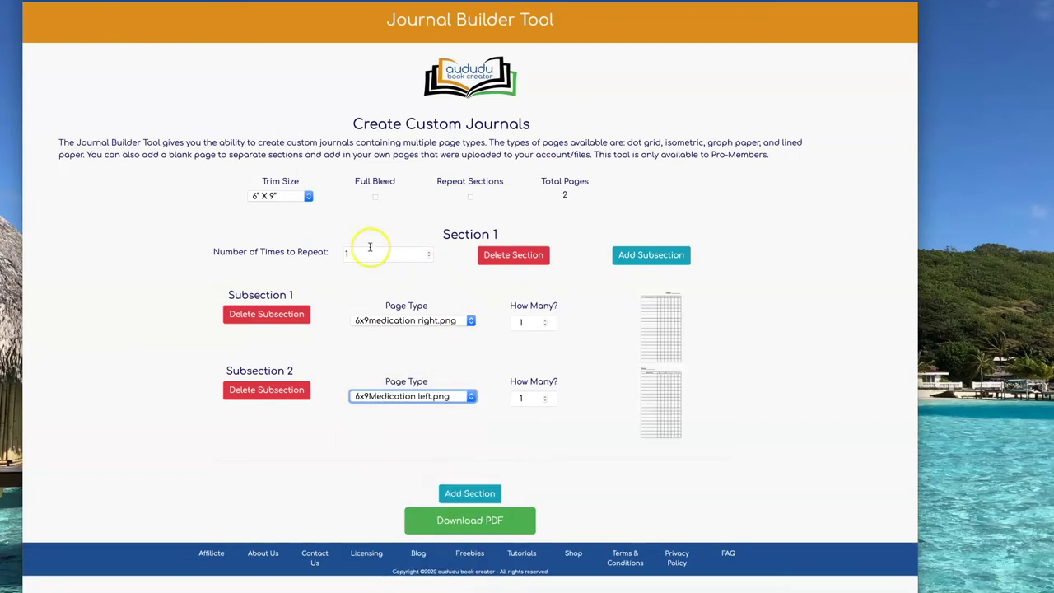
left_click(344, 253)
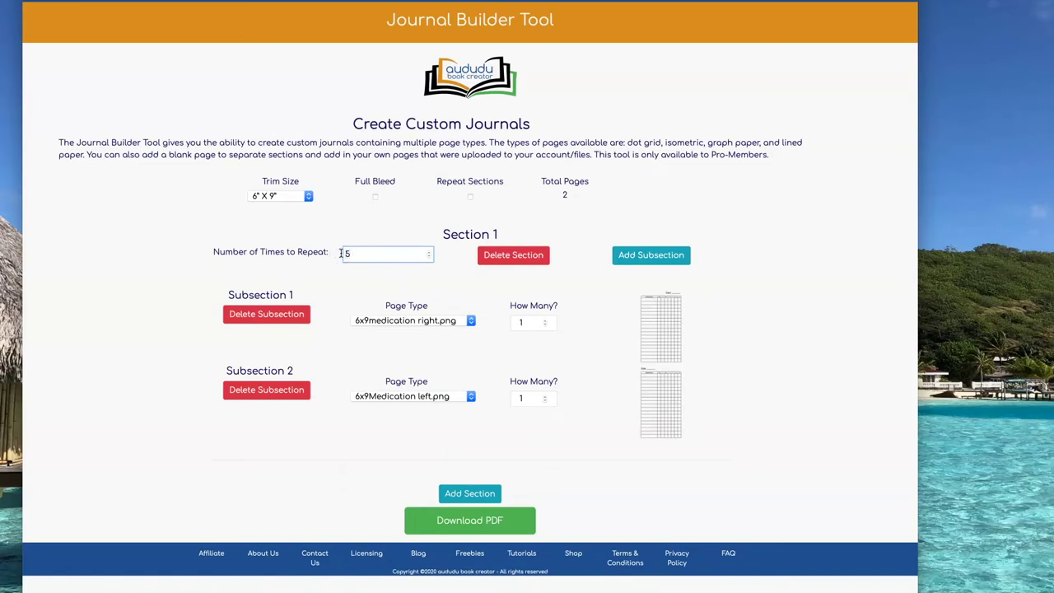
left_click(774, 217)
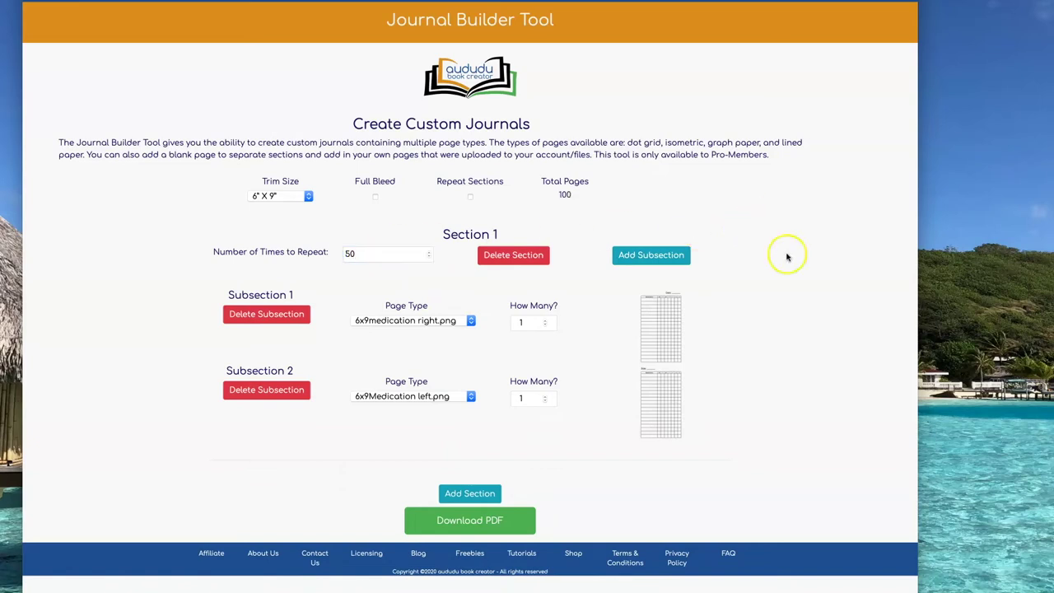
Step: Download the 100-page journal PDF and check its first pages alternate between the two layouts
left_click(473, 522)
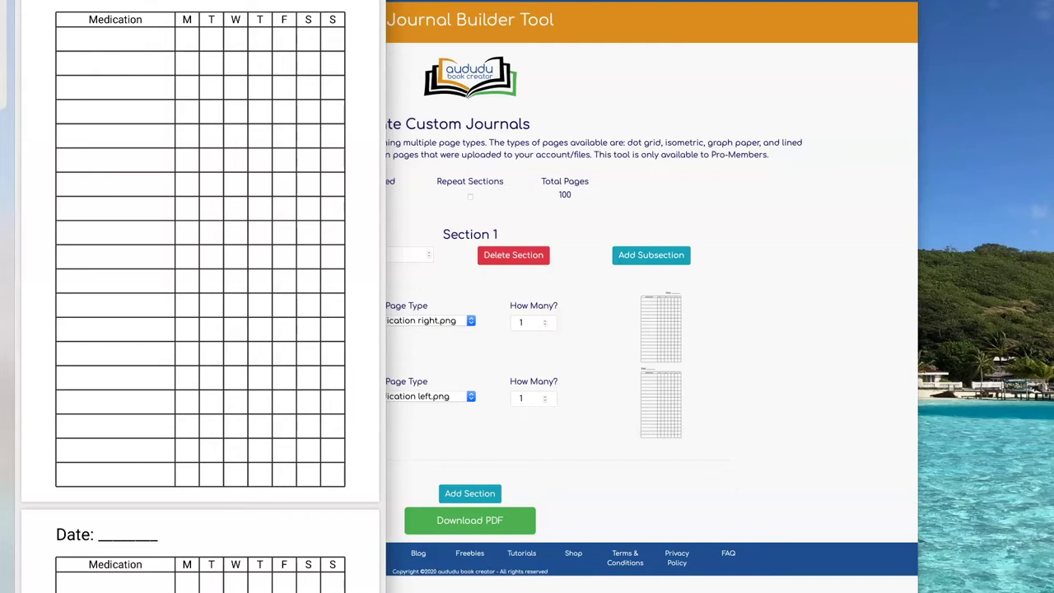
left_click_drag(94, 41, 336, 24)
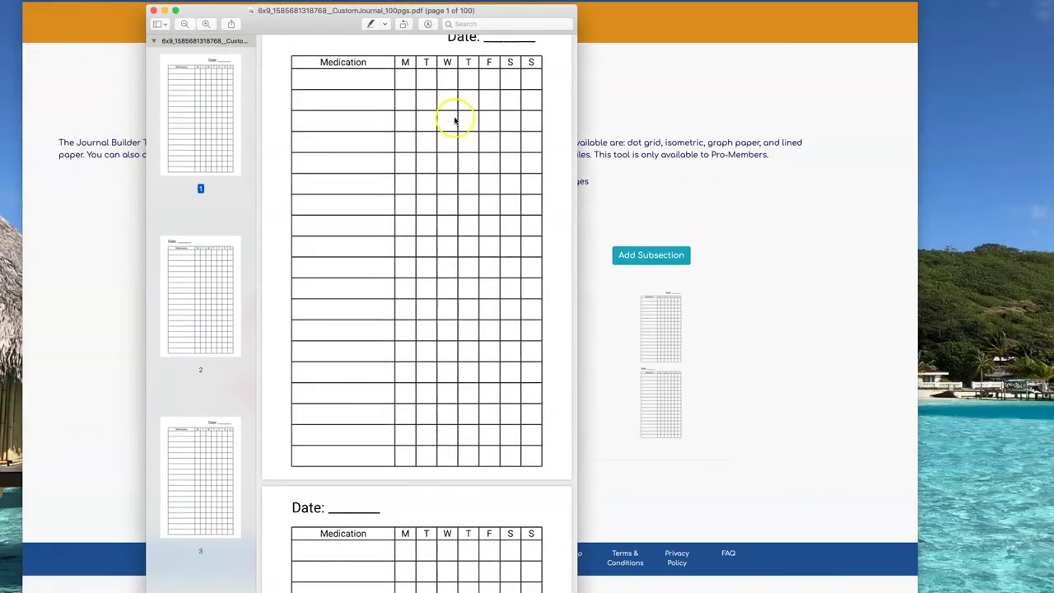
scroll(451, 132, "up", 1)
scroll(485, 115, "down", 5)
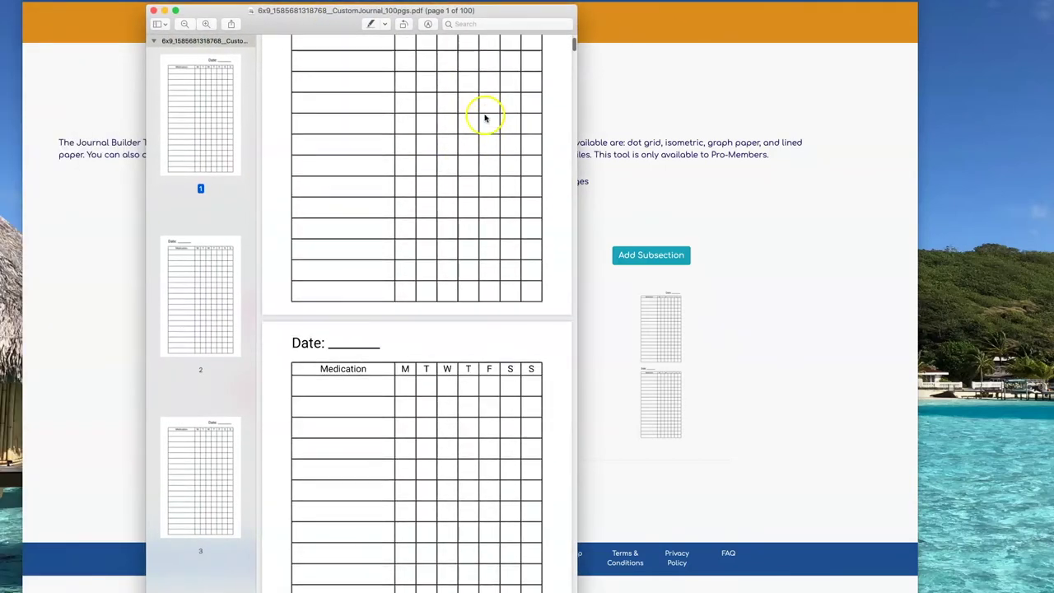
scroll(338, 327, "down", 15)
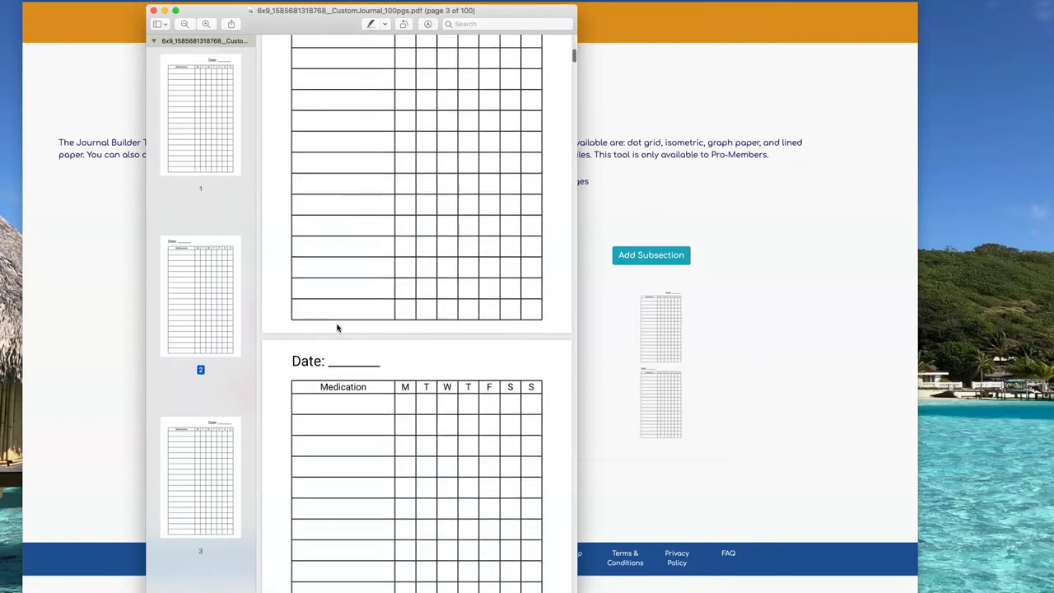
scroll(337, 327, "down", 5)
left_click(291, 128)
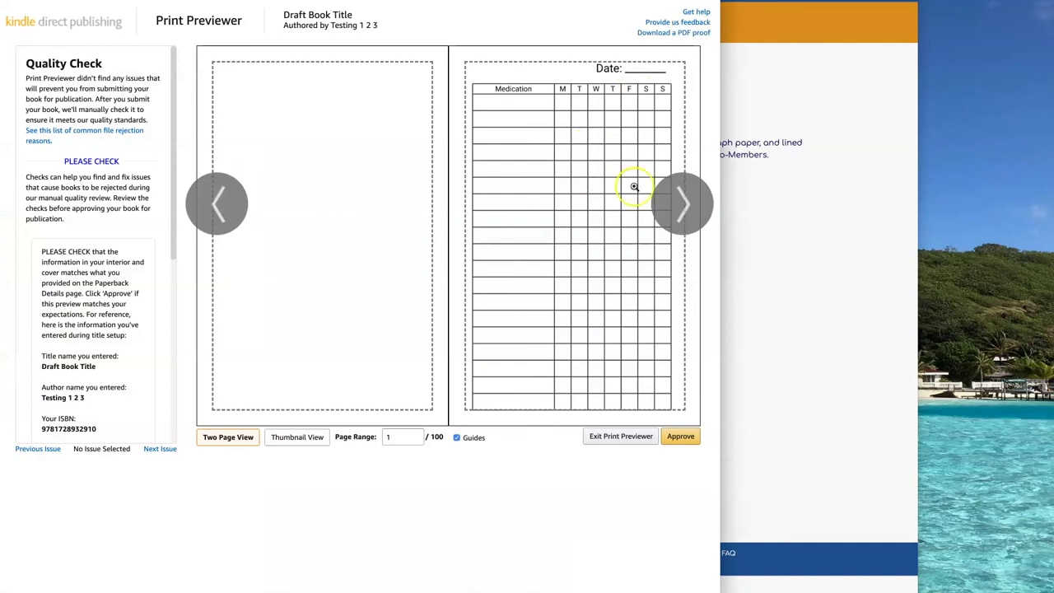
Step: Page through three spreads in the Print Previewer to check the medication pages stay within the print guides
left_click(679, 211)
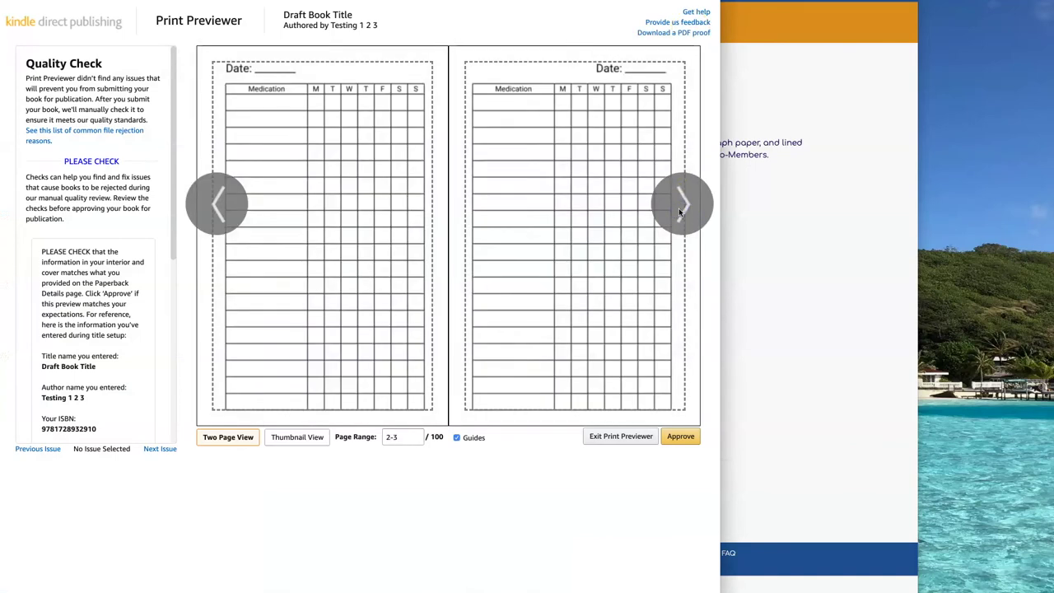
left_click(680, 211)
left_click(680, 212)
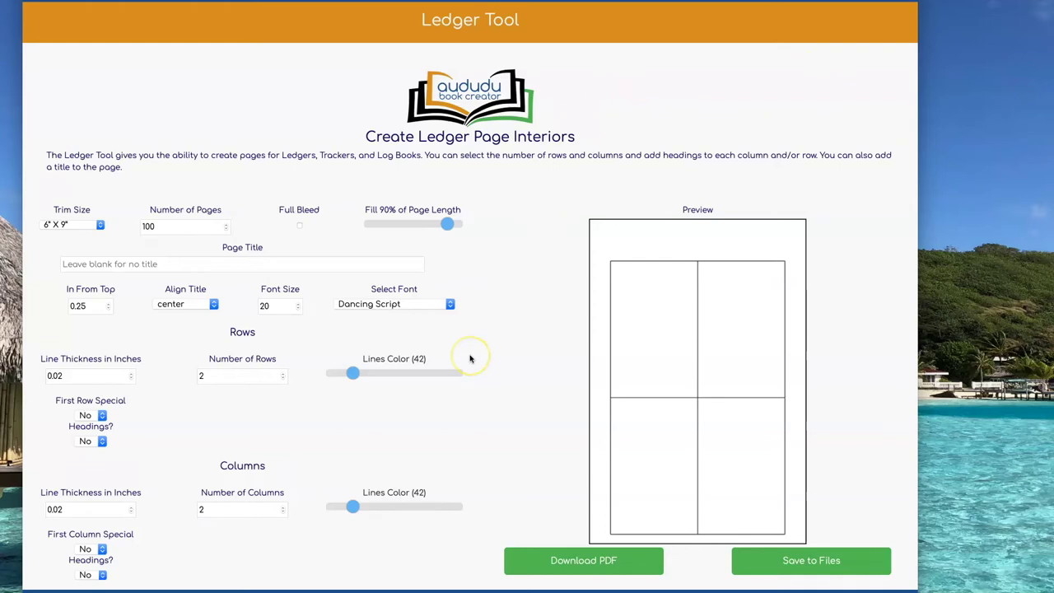
Step: Title the ledger page 'Business Expenses'
left_click(128, 263)
type("Business Expenses")
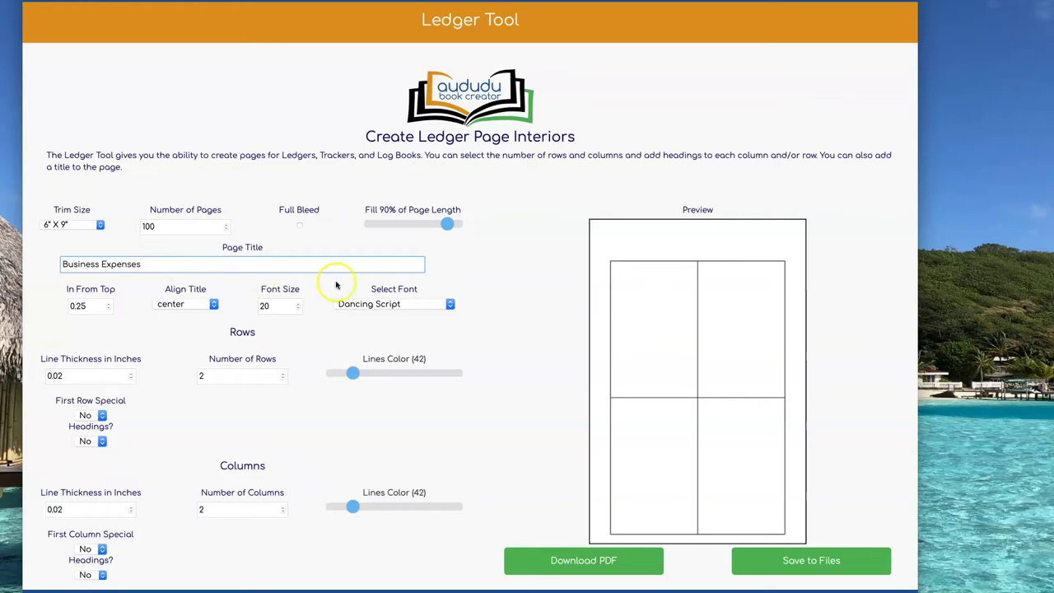
left_click(460, 284)
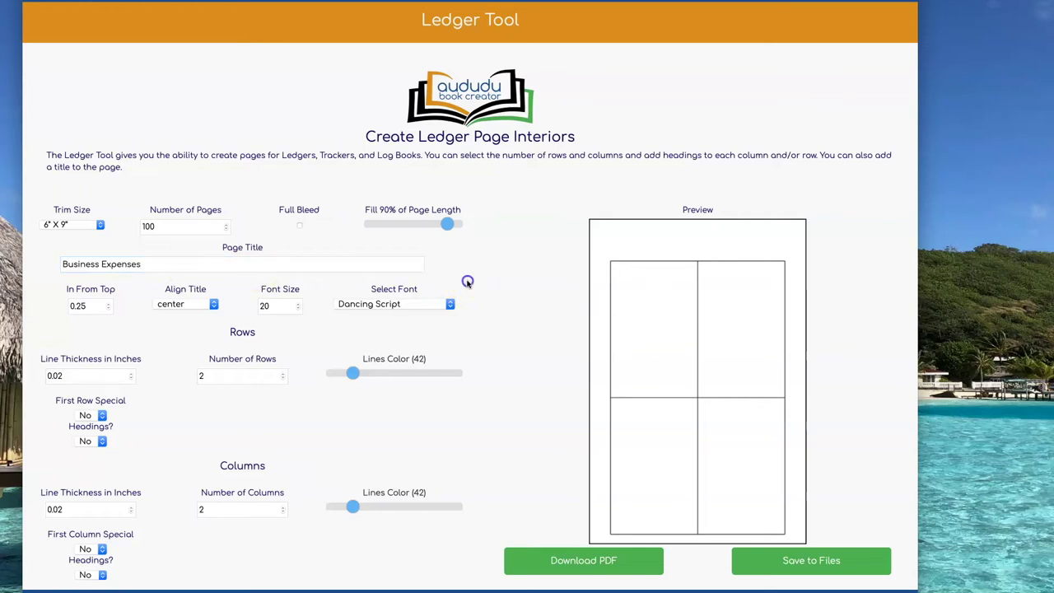
Step: Set the title to FoxScript_Normal size 30 and stretch the grid to fill 93% of the page
left_click(395, 305)
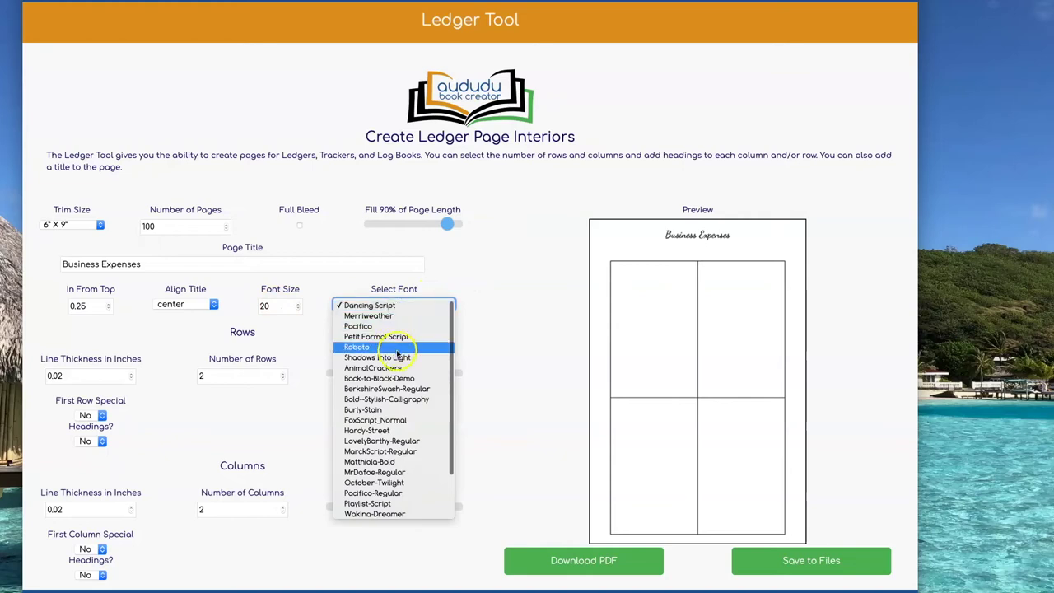
left_click(407, 423)
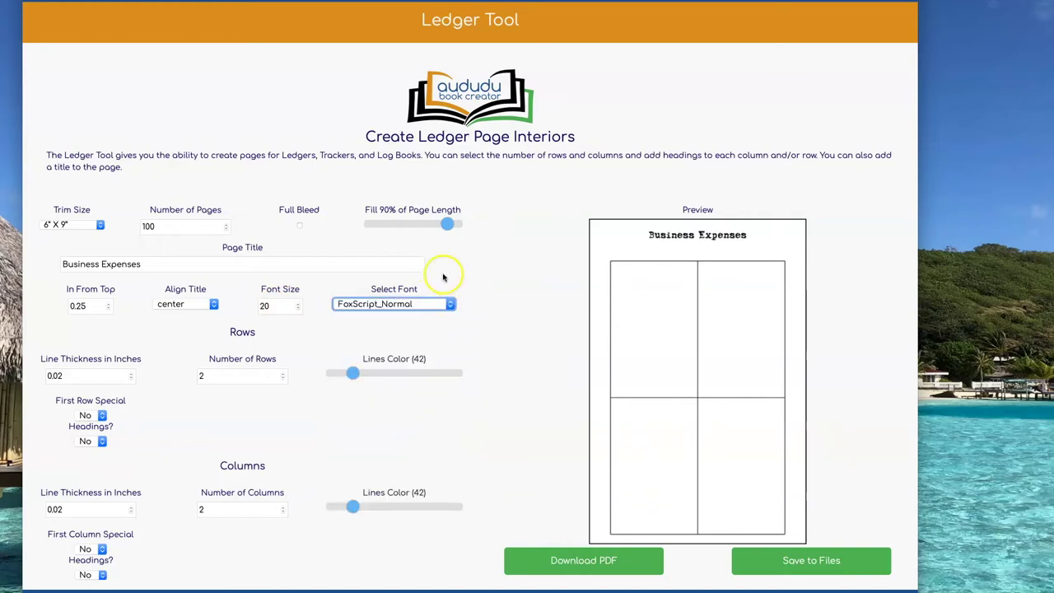
left_click(261, 304)
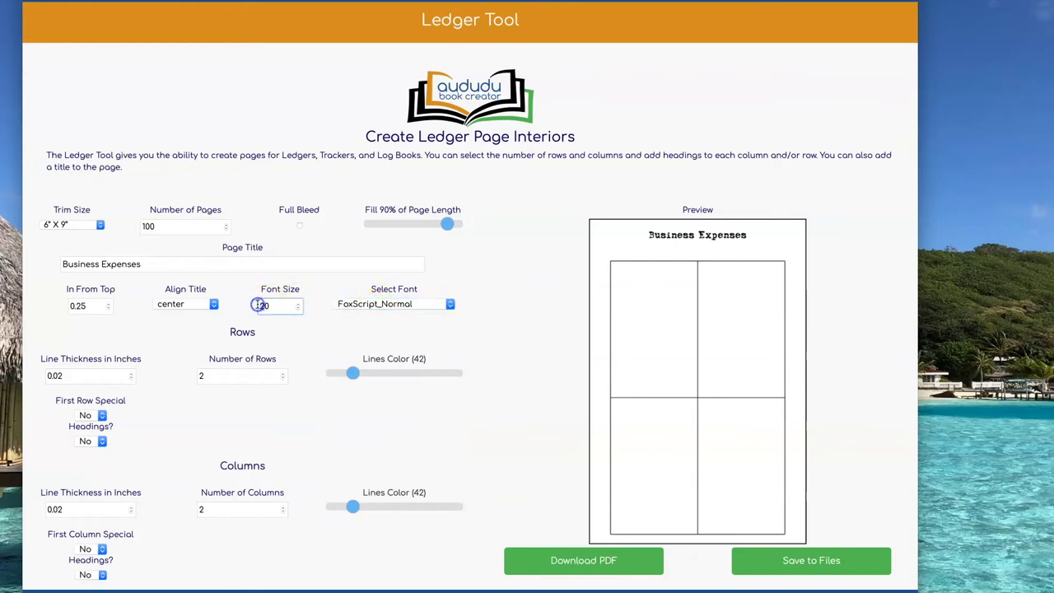
left_click(530, 290)
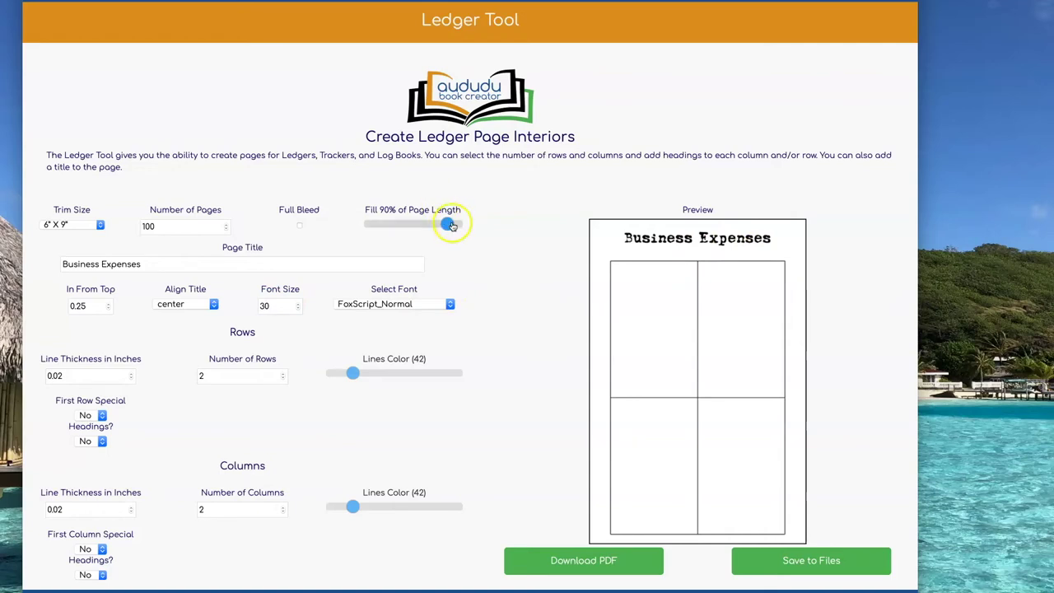
left_click_drag(448, 226, 450, 226)
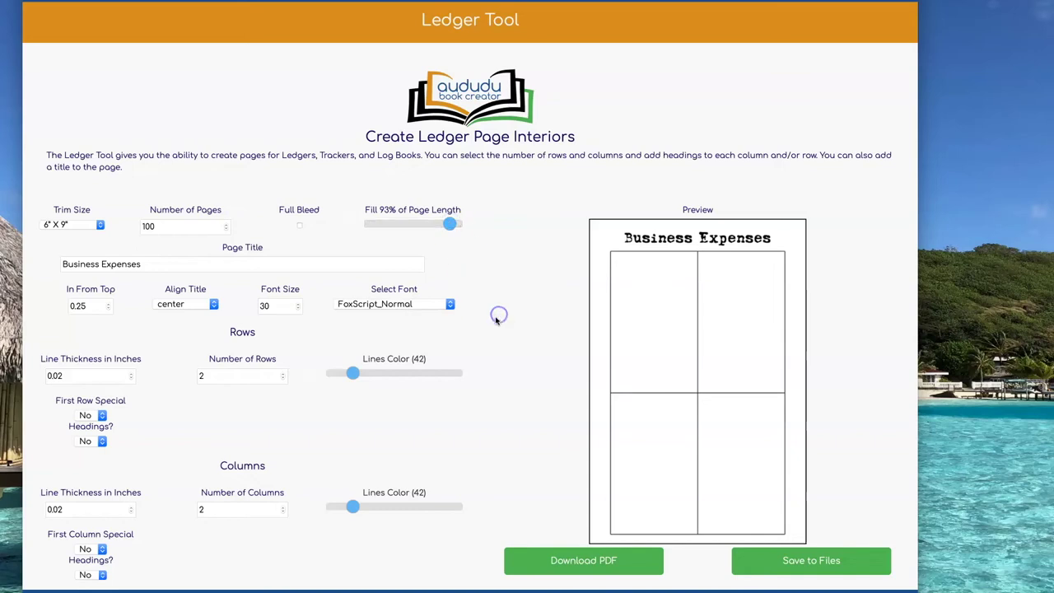
Step: Set the ledger to 30 rows and turn on row headings with the text 'Total:'
left_click(208, 377)
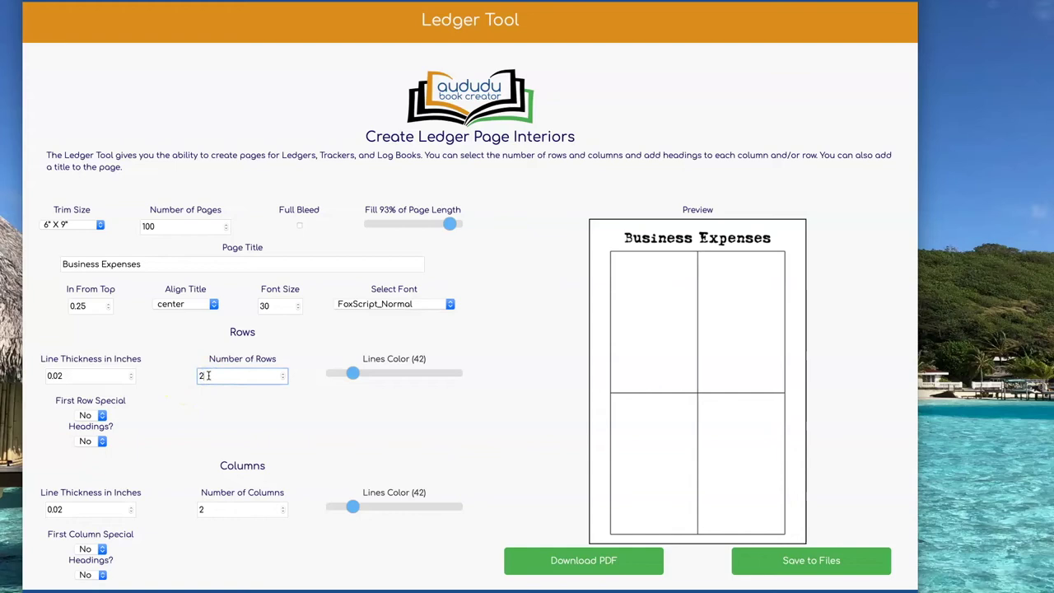
type("30")
left_click(478, 353)
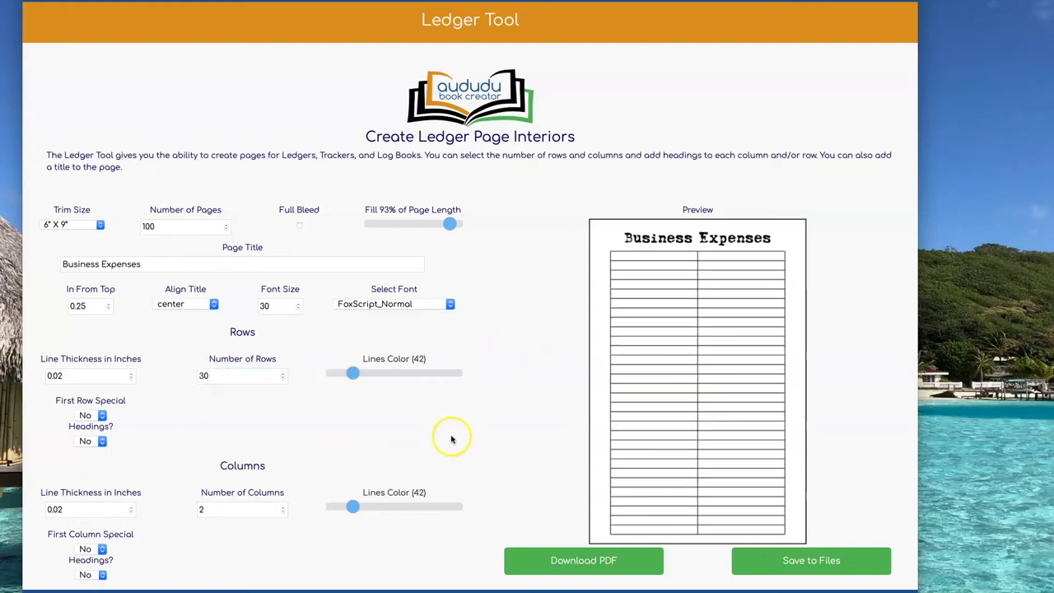
left_click(87, 442)
left_click(86, 453)
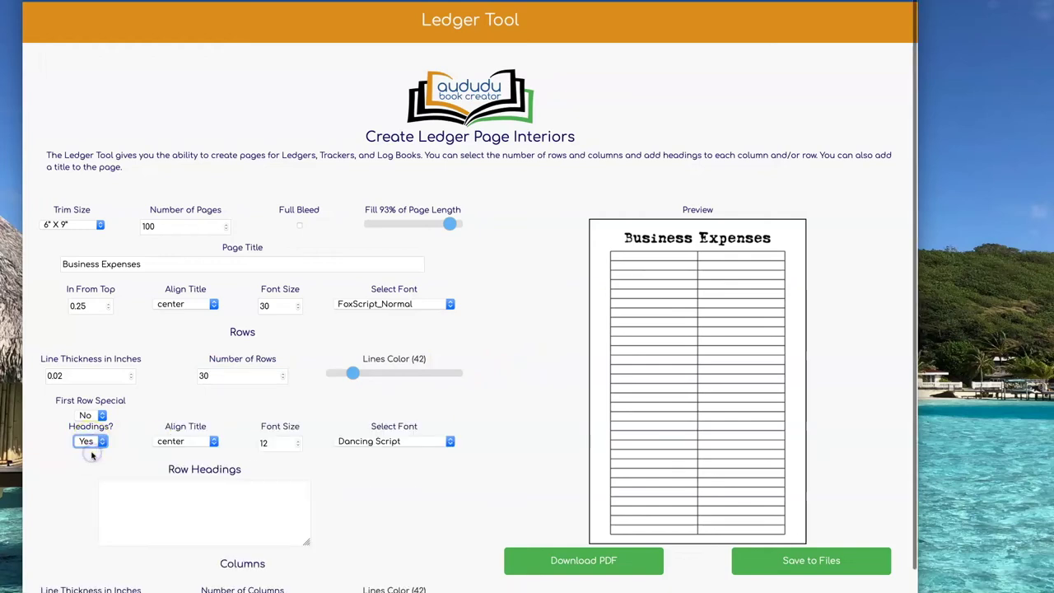
left_click(157, 492)
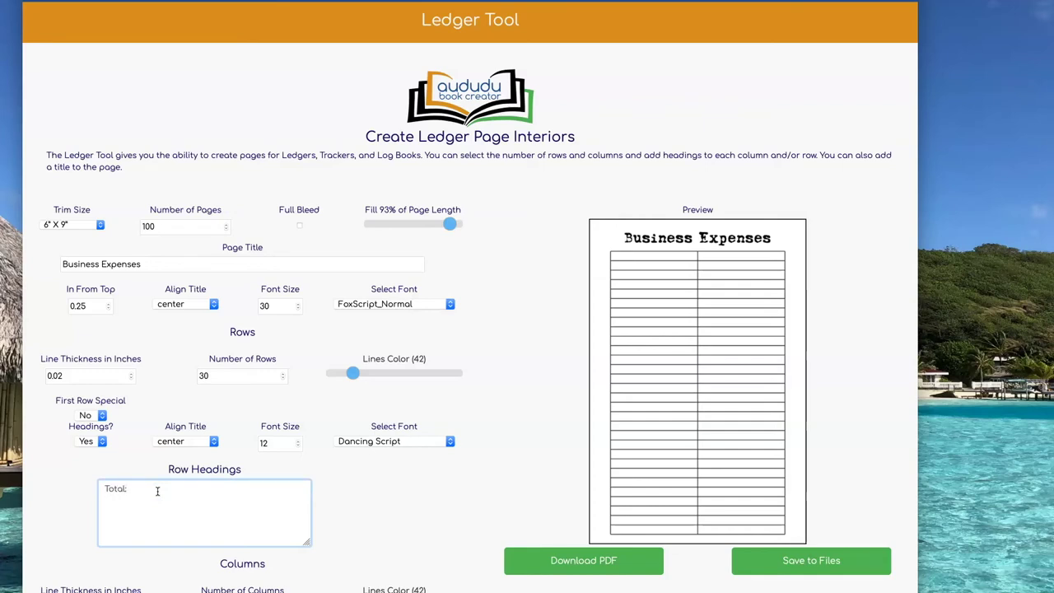
left_click(370, 477)
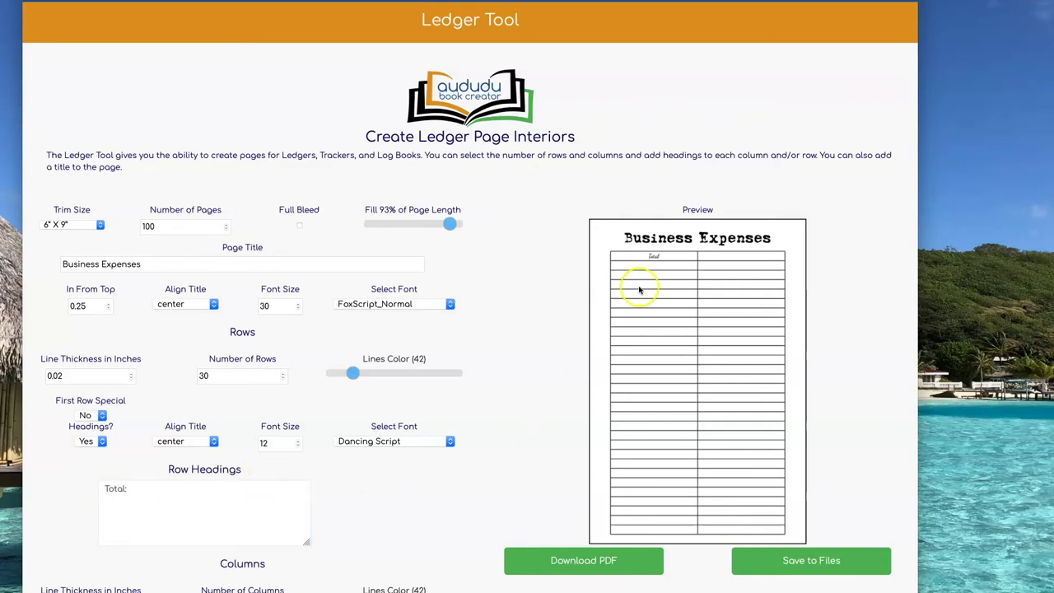
Step: Right-align the Total: heading in FoxScript_Normal and push it down to the bottom row
left_click(208, 441)
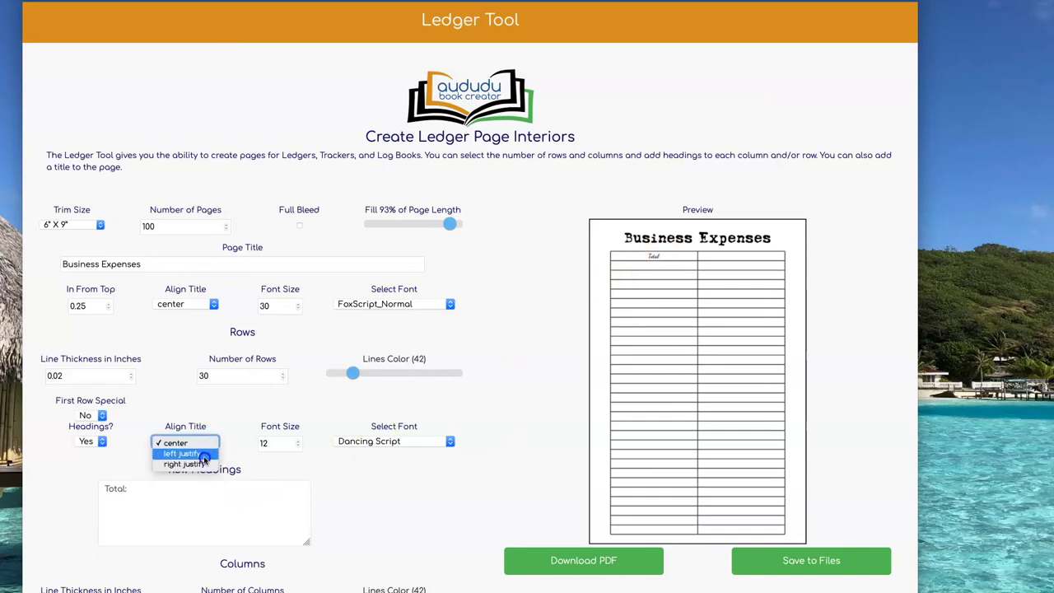
left_click(191, 464)
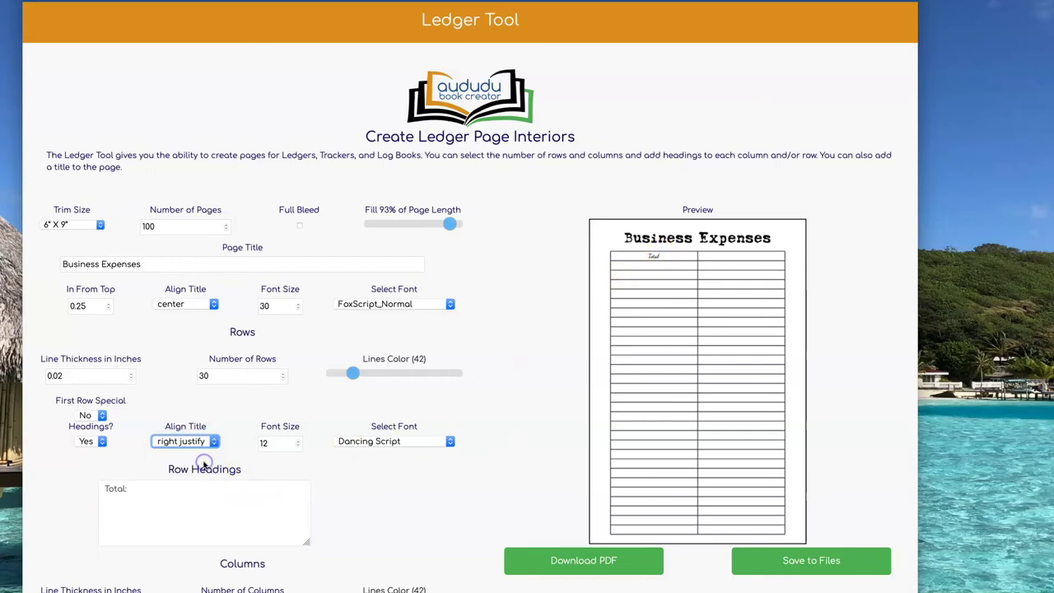
left_click(424, 443)
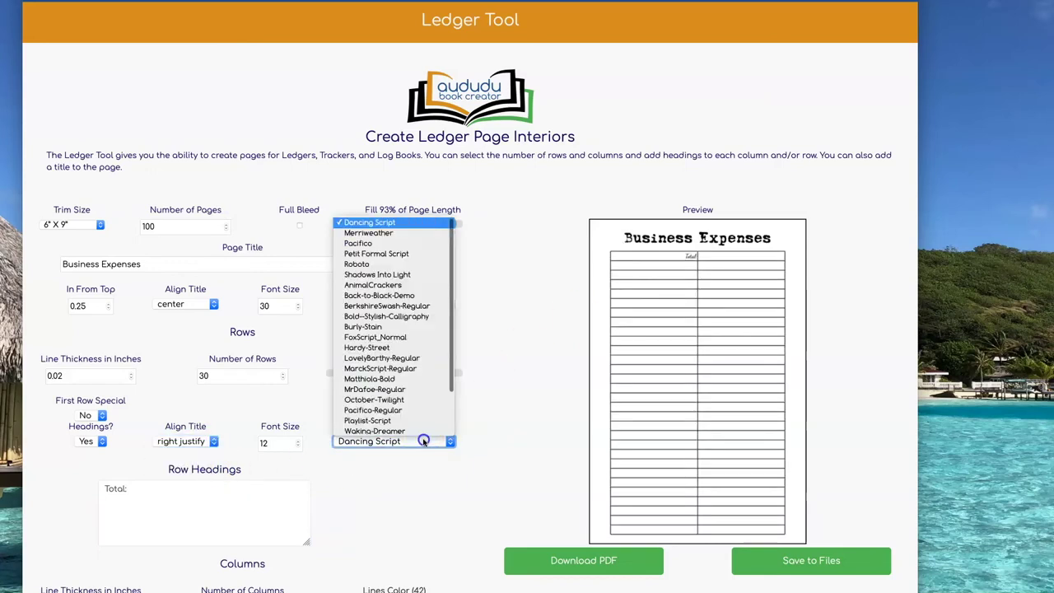
left_click(414, 339)
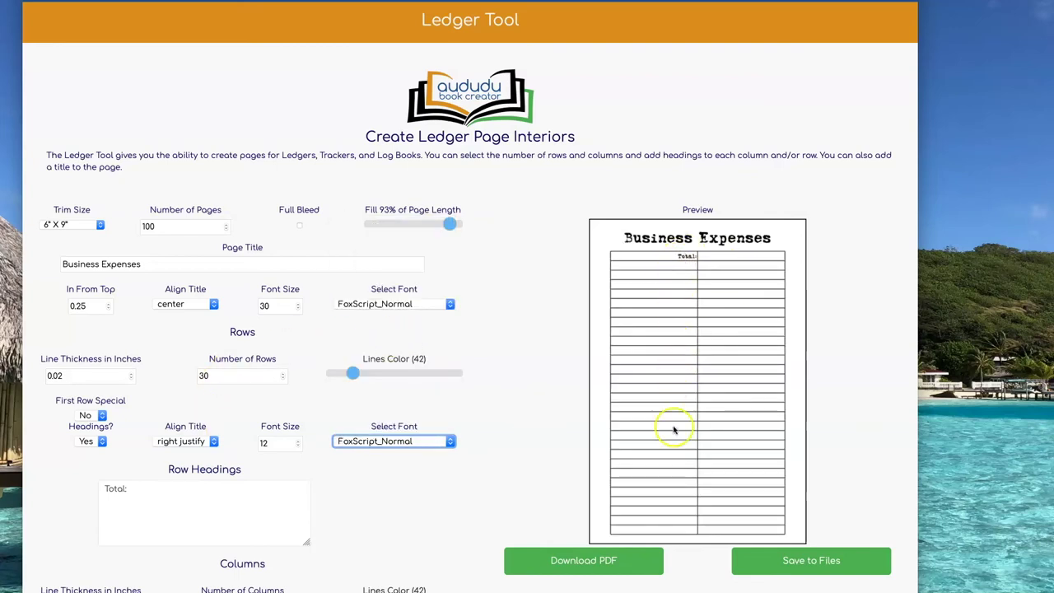
left_click(104, 489)
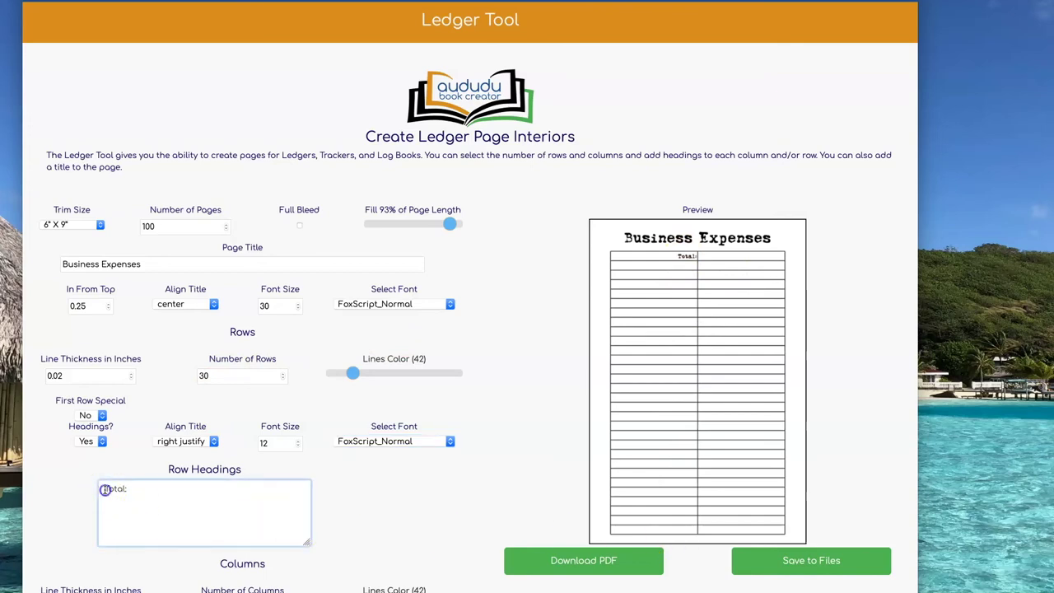
key("Return")
left_click(343, 494)
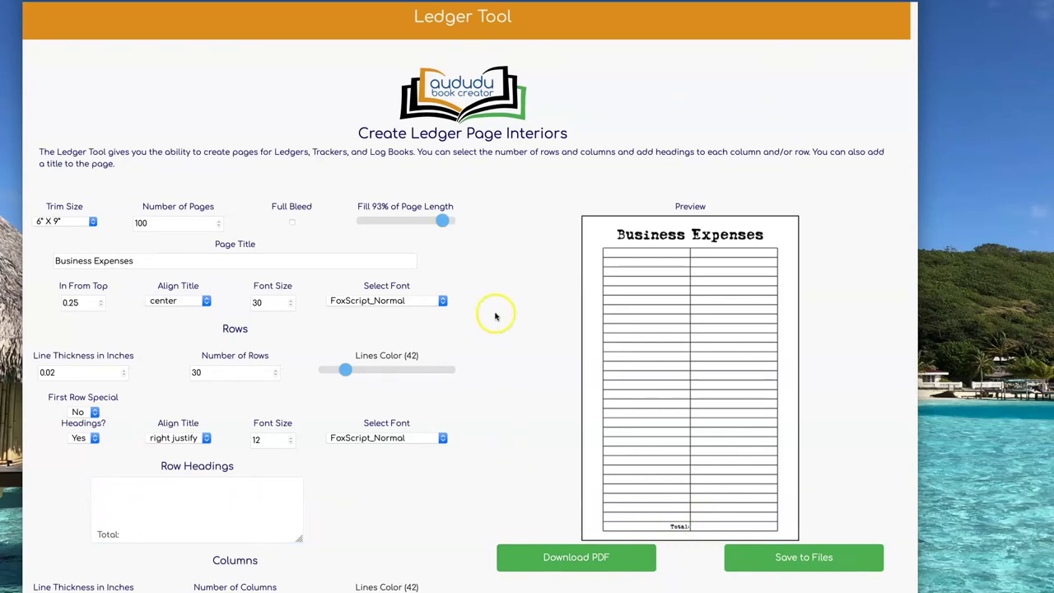
Step: Add 'Item Purchased' and 'Cost' column headings in FoxScript_Normal
scroll(496, 308, "down", 2)
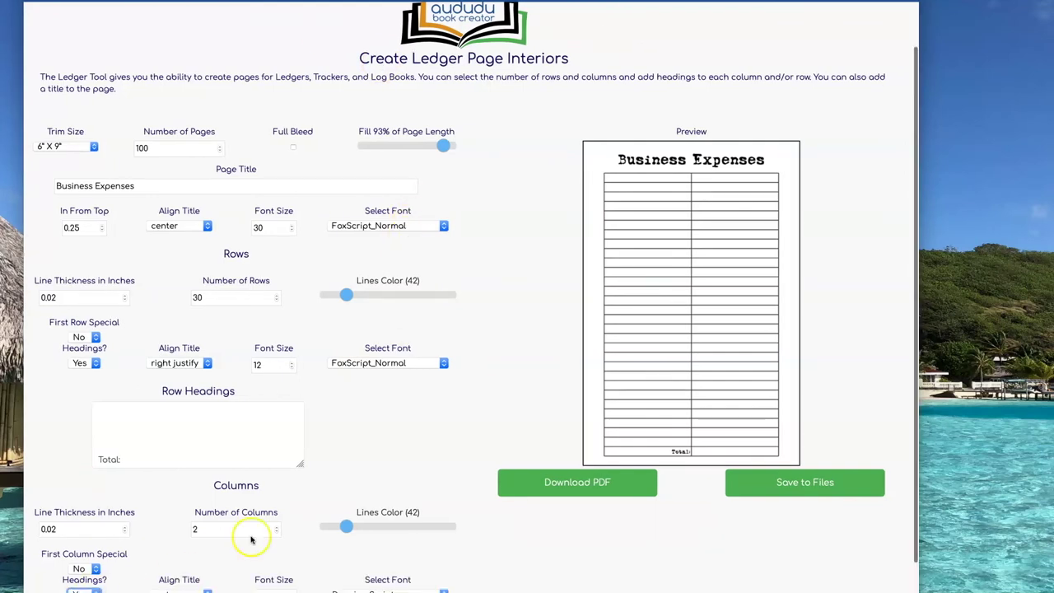
scroll(477, 417, "down", 3)
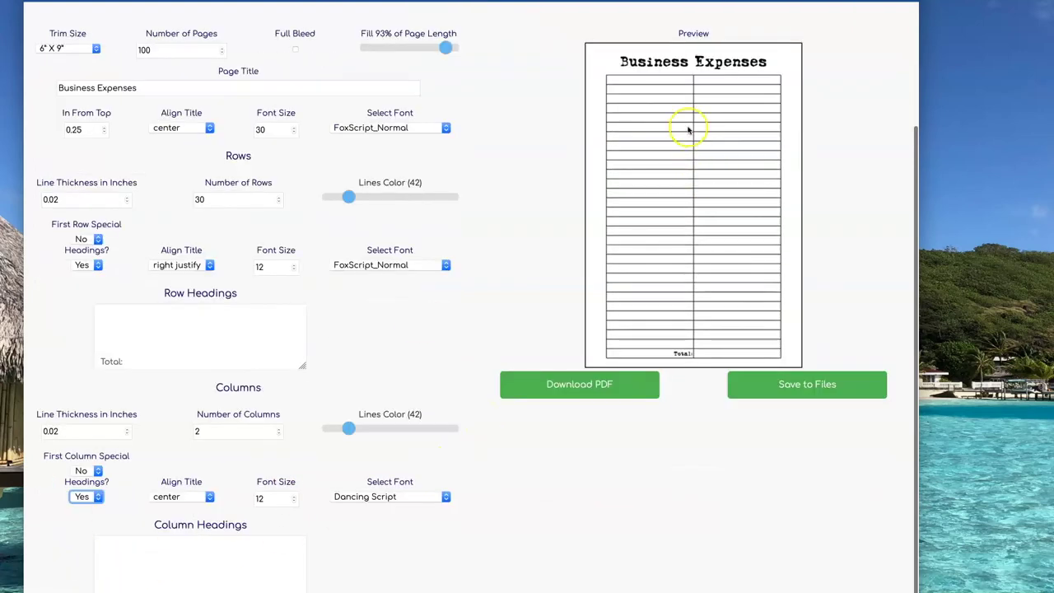
left_click(146, 550)
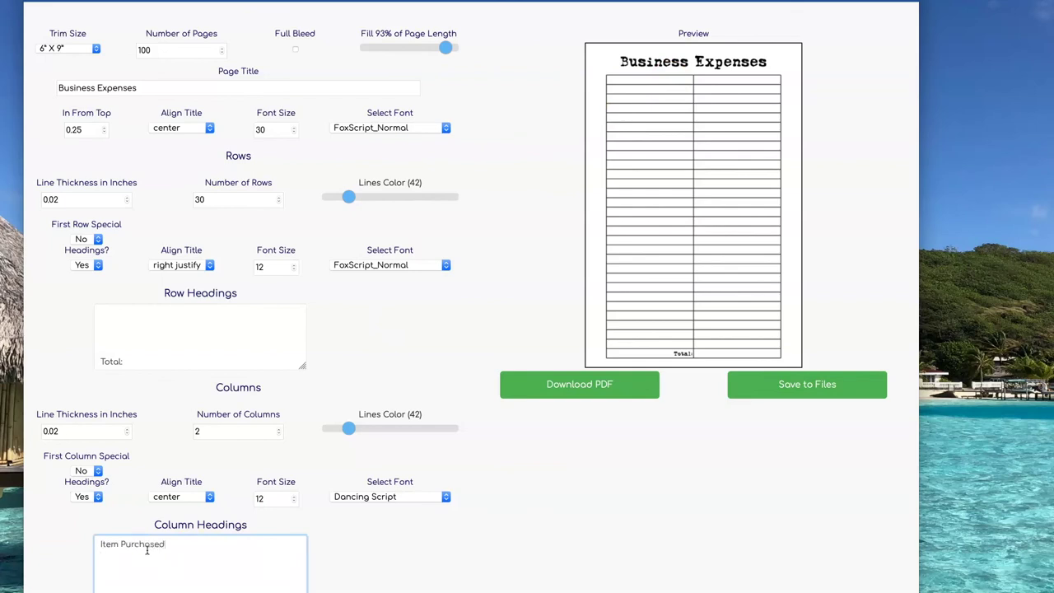
left_click(398, 525)
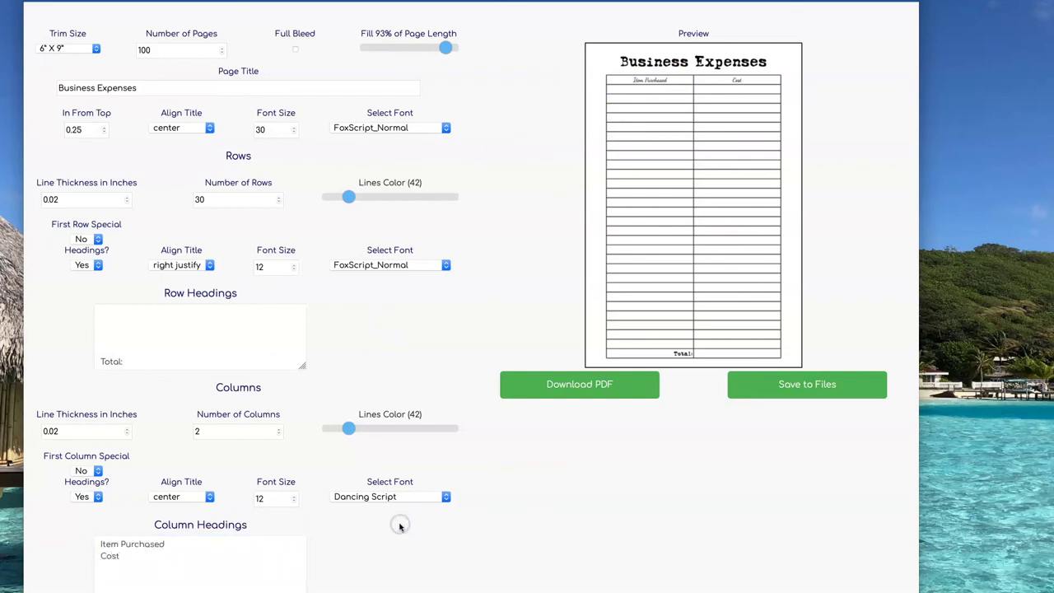
left_click(394, 494)
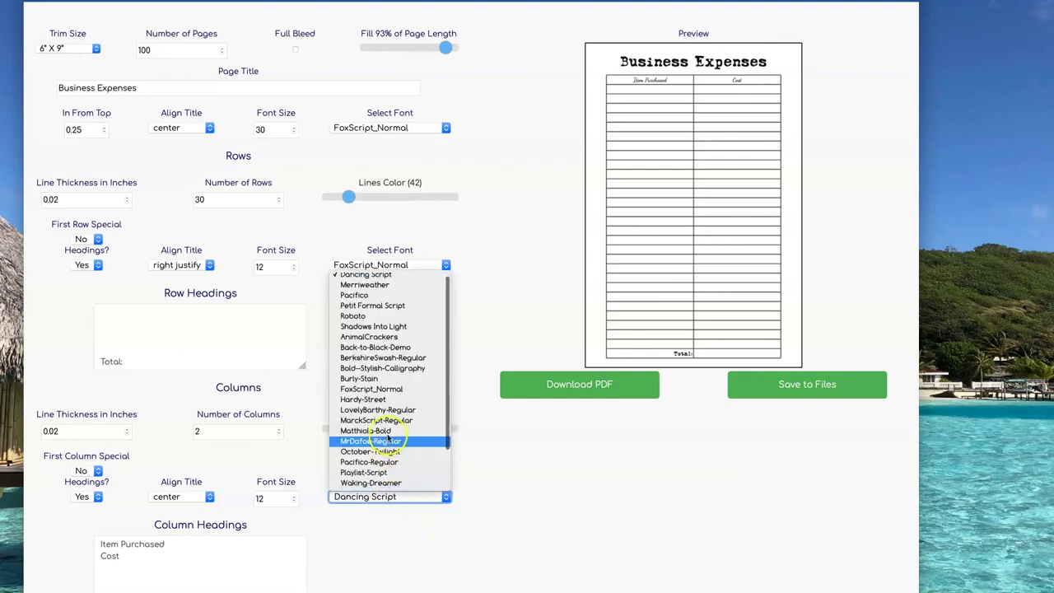
left_click(397, 388)
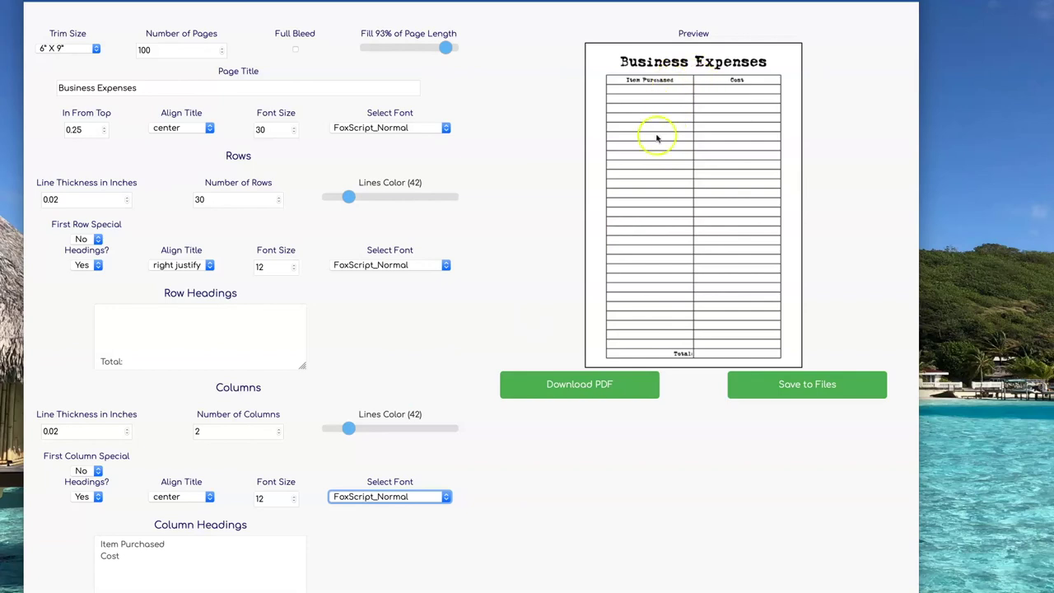
Step: Give the first column a special width of 4 and download the ledger as a PDF
left_click(90, 470)
left_click(95, 483)
left_click(188, 473)
key("Up")
key("Up")
key("Up")
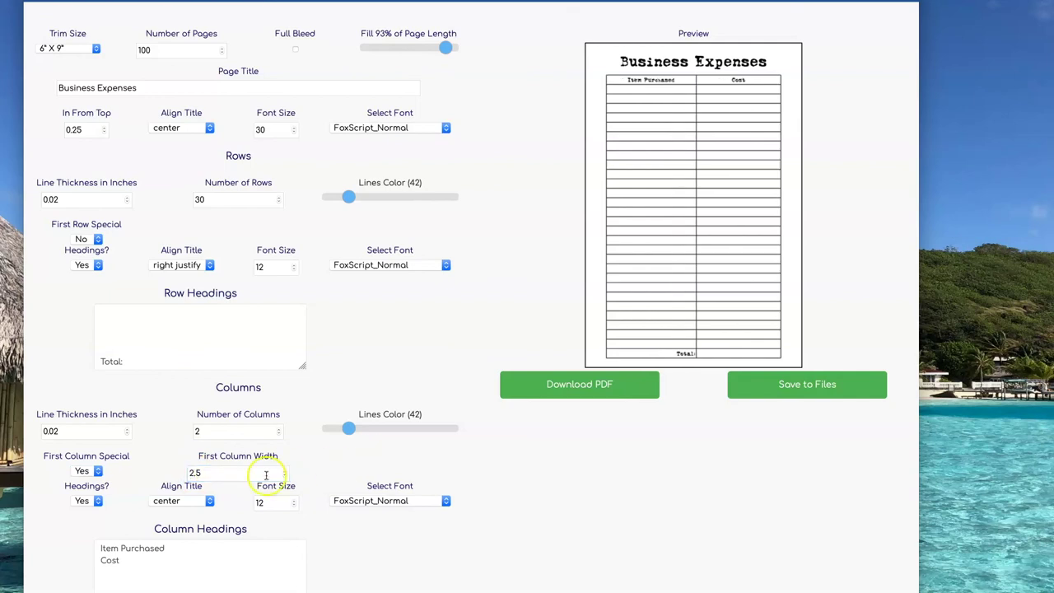
left_click(464, 463)
left_click(205, 469)
key("Down")
key("Up")
left_click(409, 458)
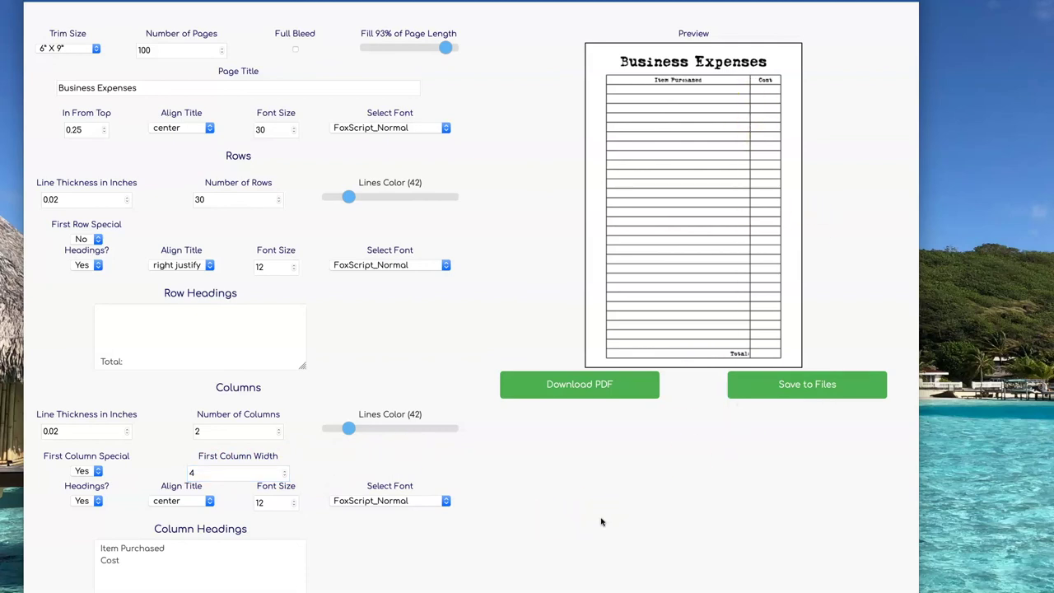
left_click(567, 392)
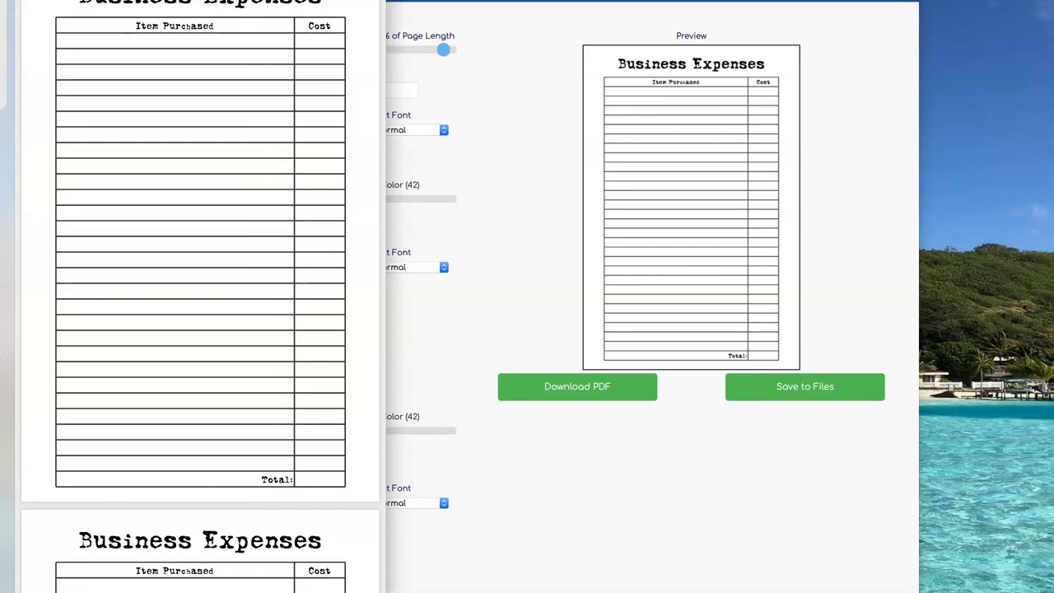
scroll(483, 294, "down", 20)
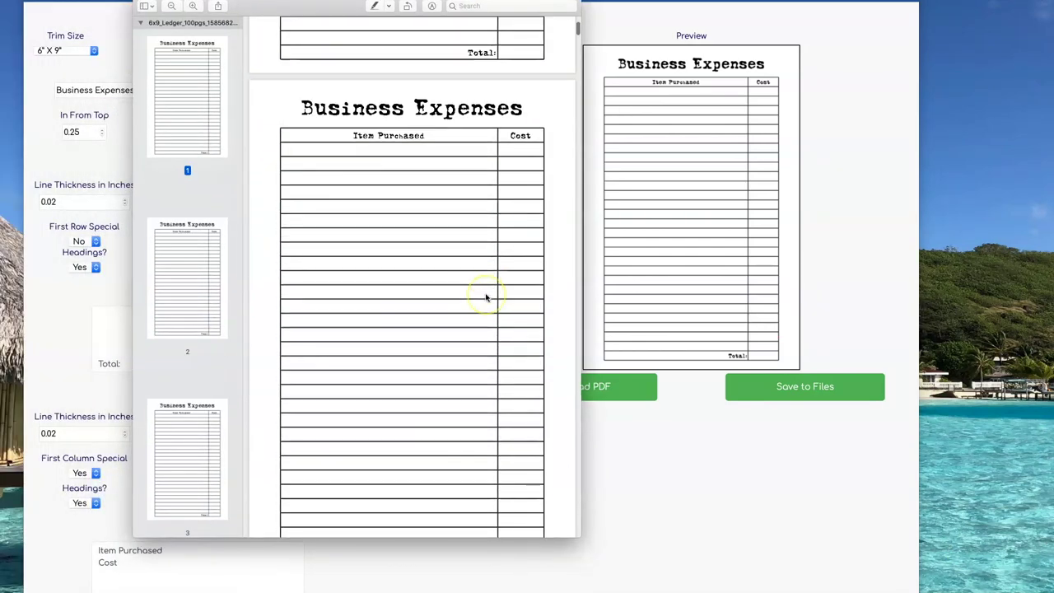